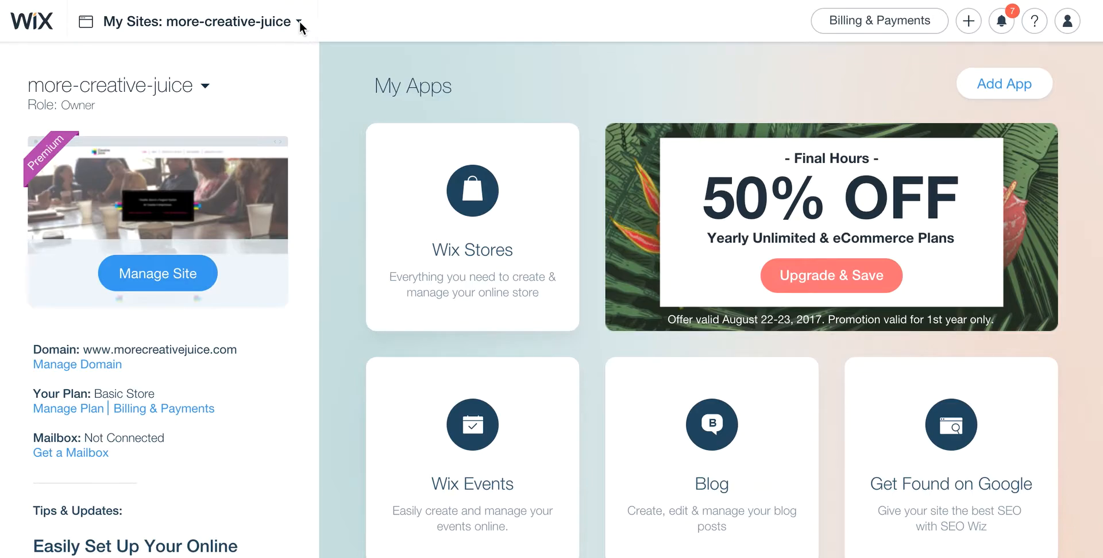
Start a new site in the Other category and choose to build it from a template with the Wix Editor
click(300, 23)
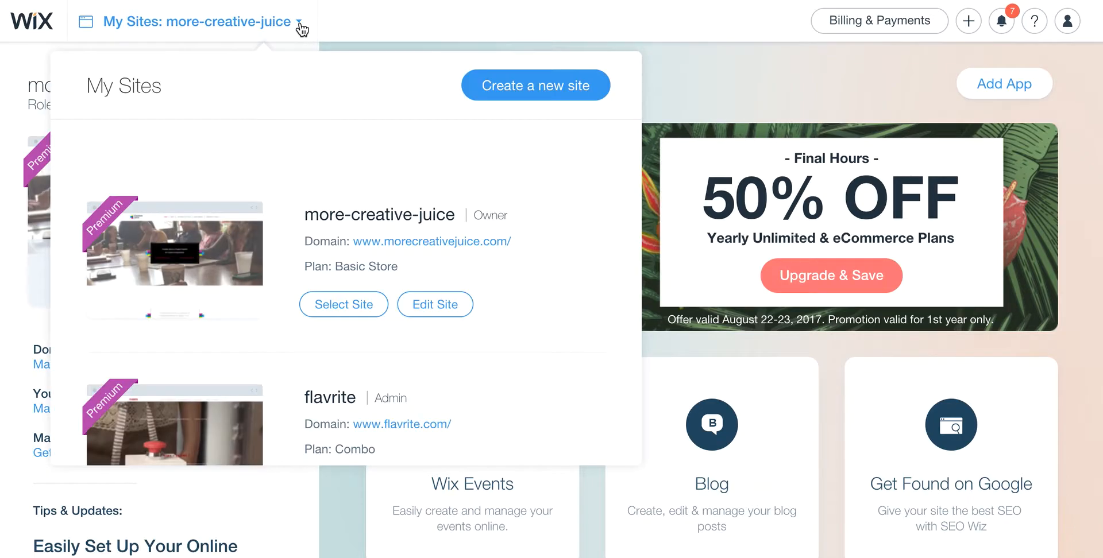
click(532, 86)
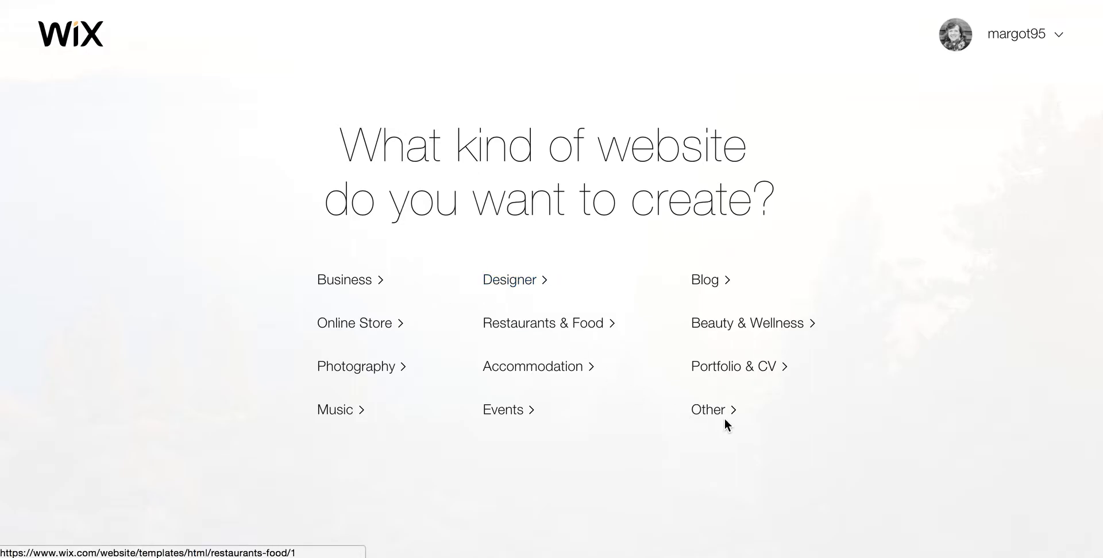
click(710, 411)
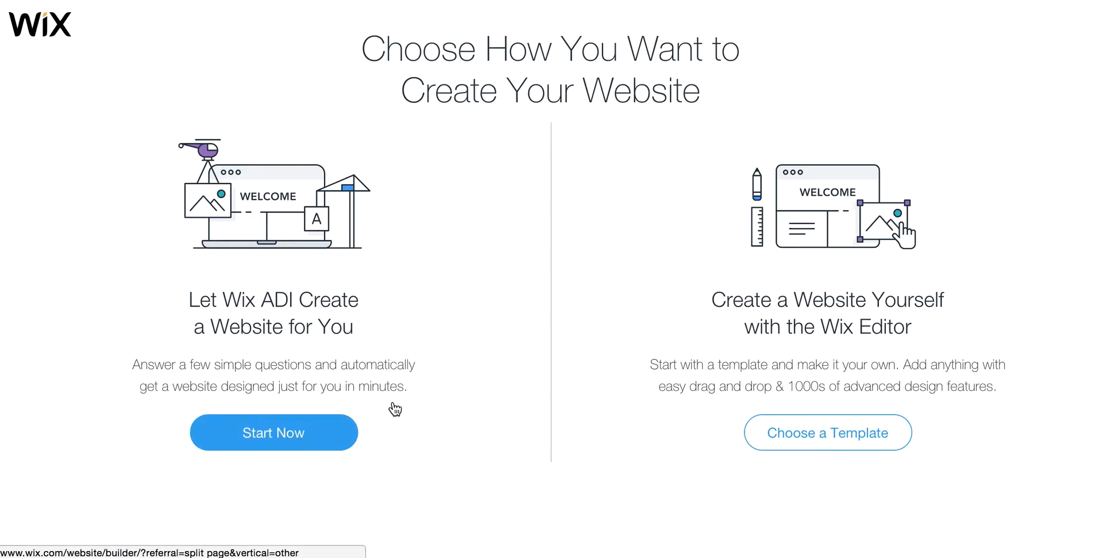
click(820, 439)
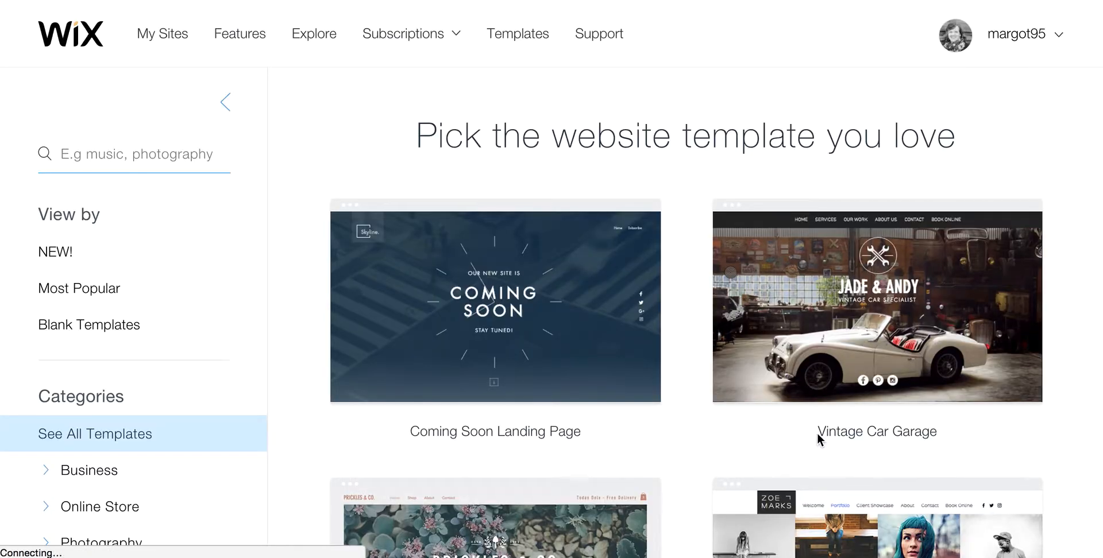
Search the website templates for "Food Stylist"
scroll(308, 391, down, 5)
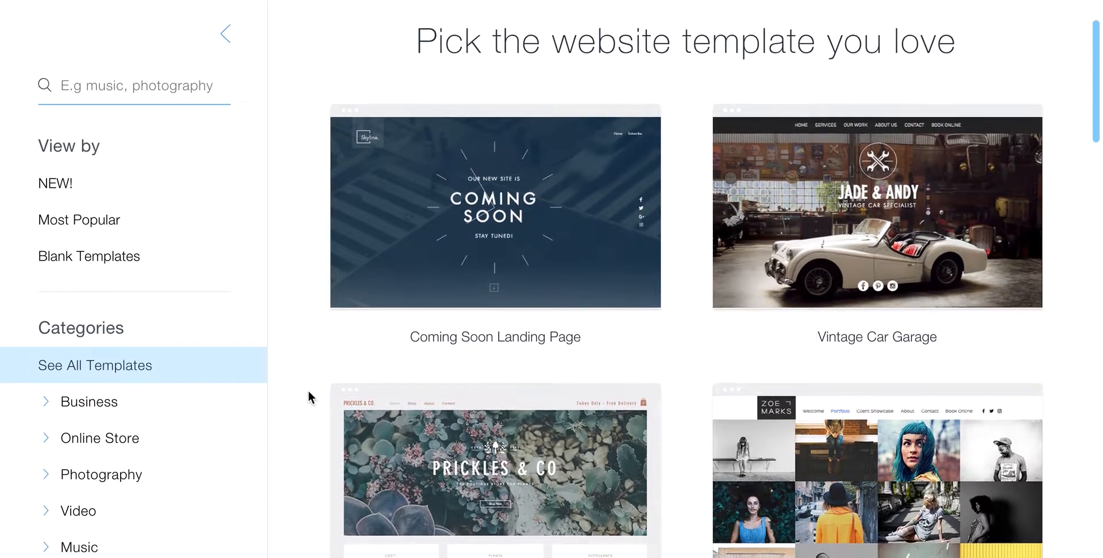
scroll(225, 424, down, 3)
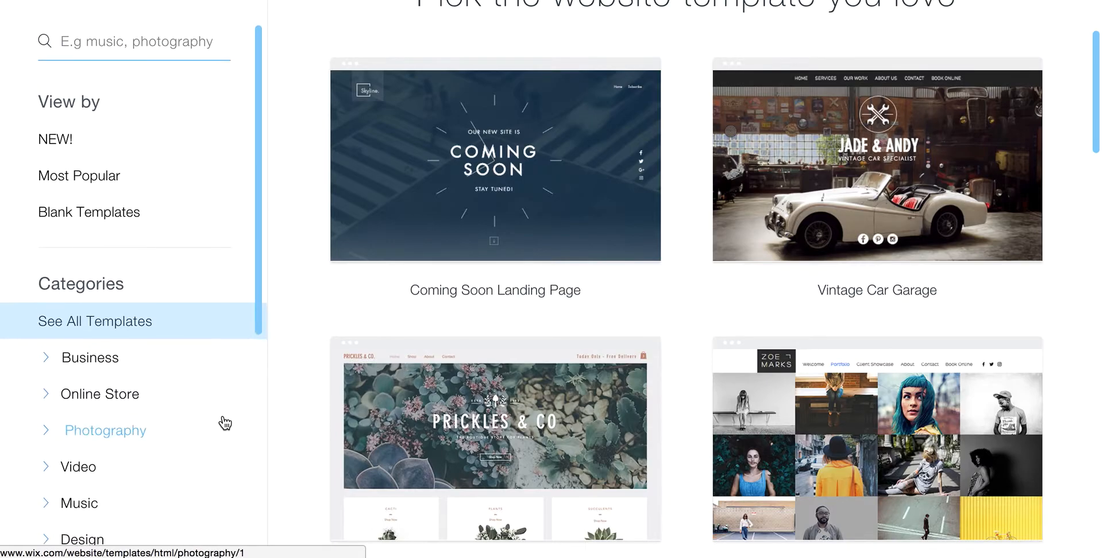
scroll(225, 424, up, 3)
click(113, 90)
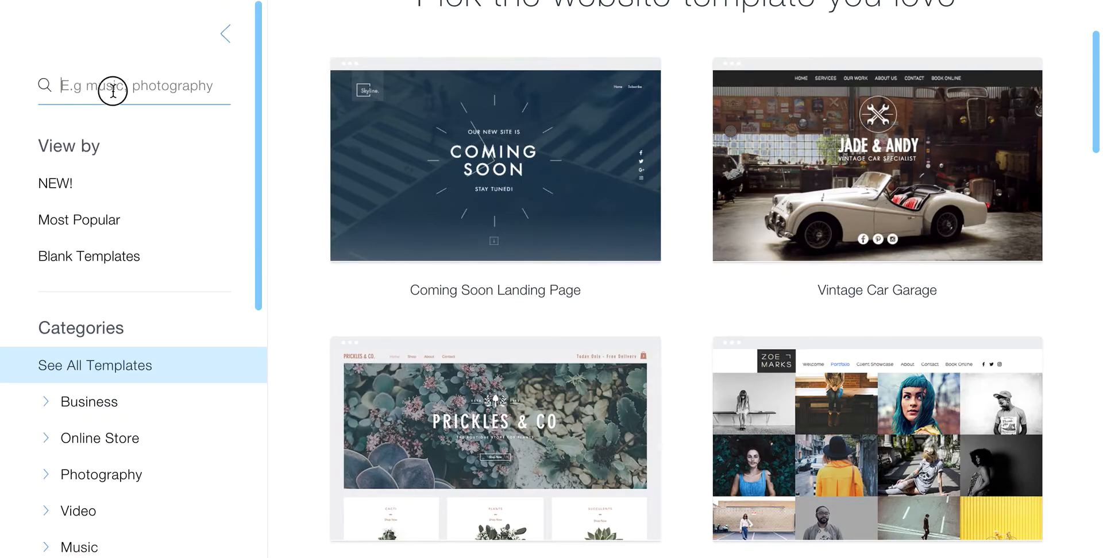
text(Foo)
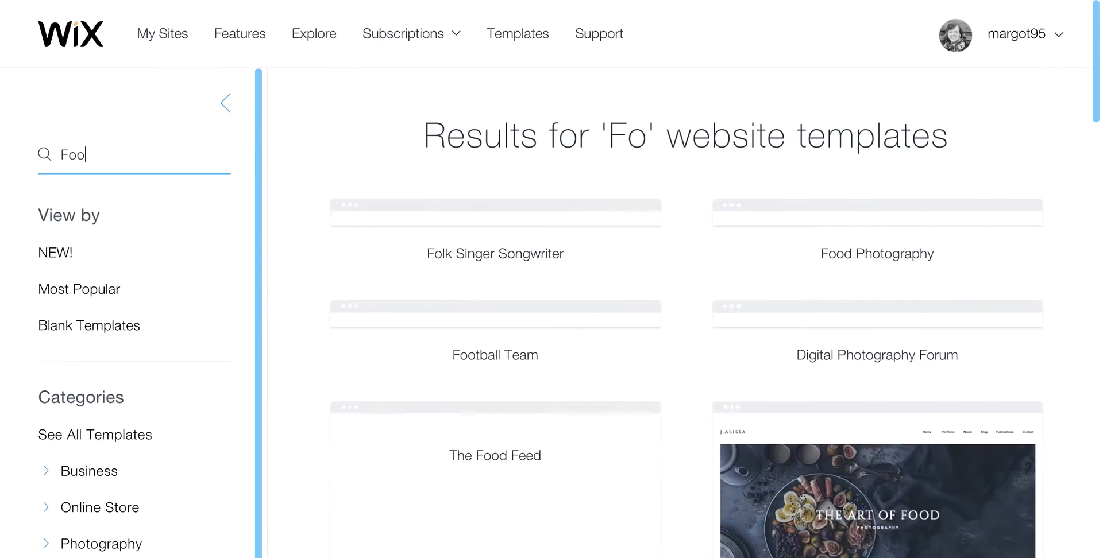
text(d Stylist)
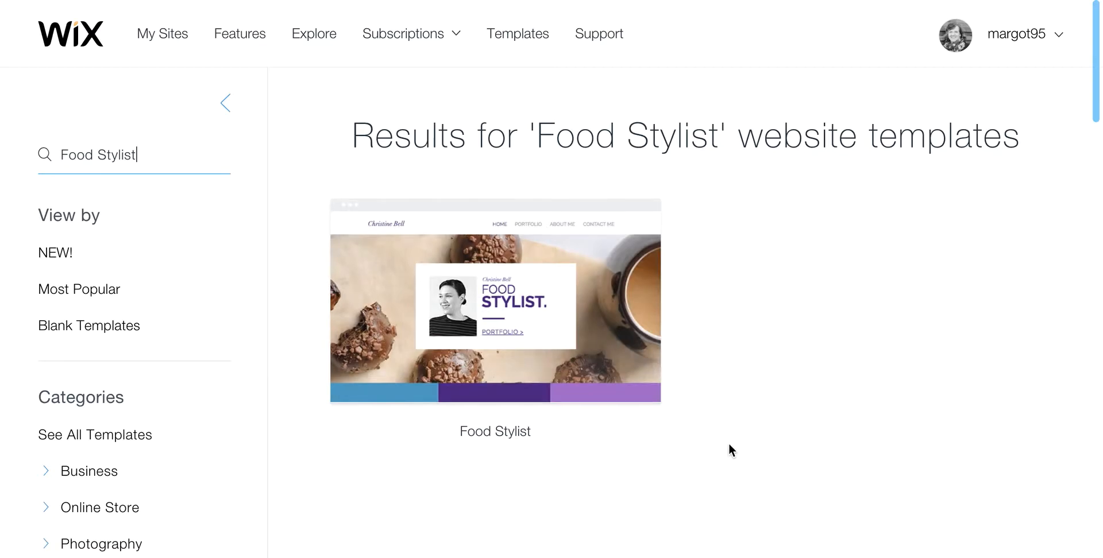
Preview the Food Stylist template and examine its home, portfolio and about sections
mouse_move(565, 360)
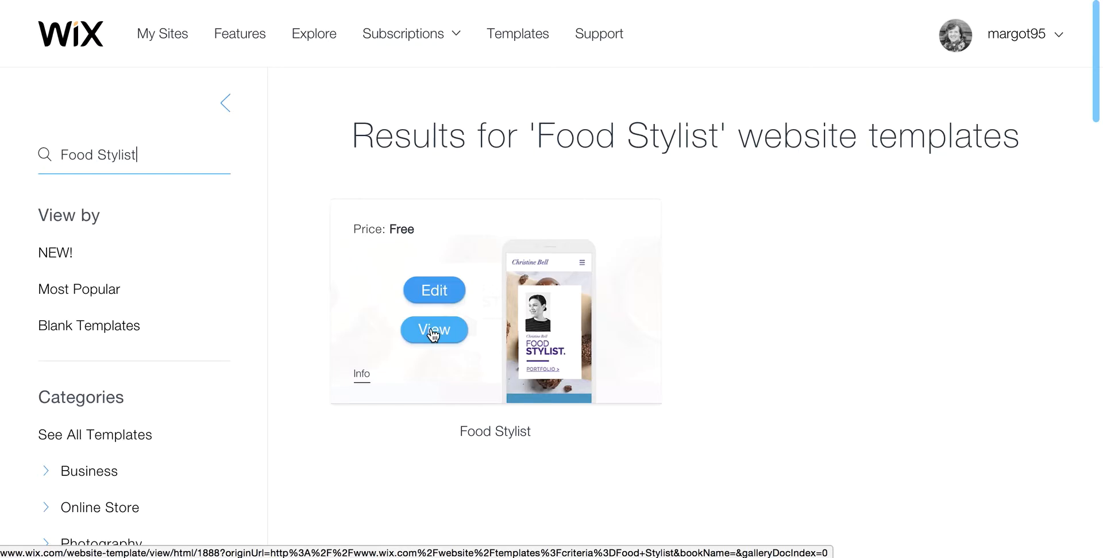
click(434, 332)
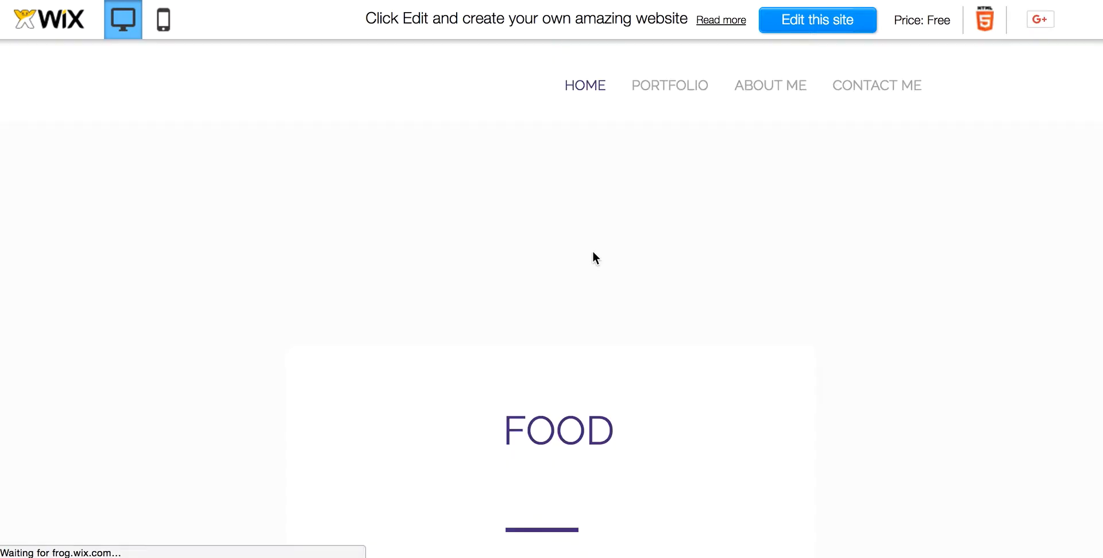
scroll(591, 251, down, 3)
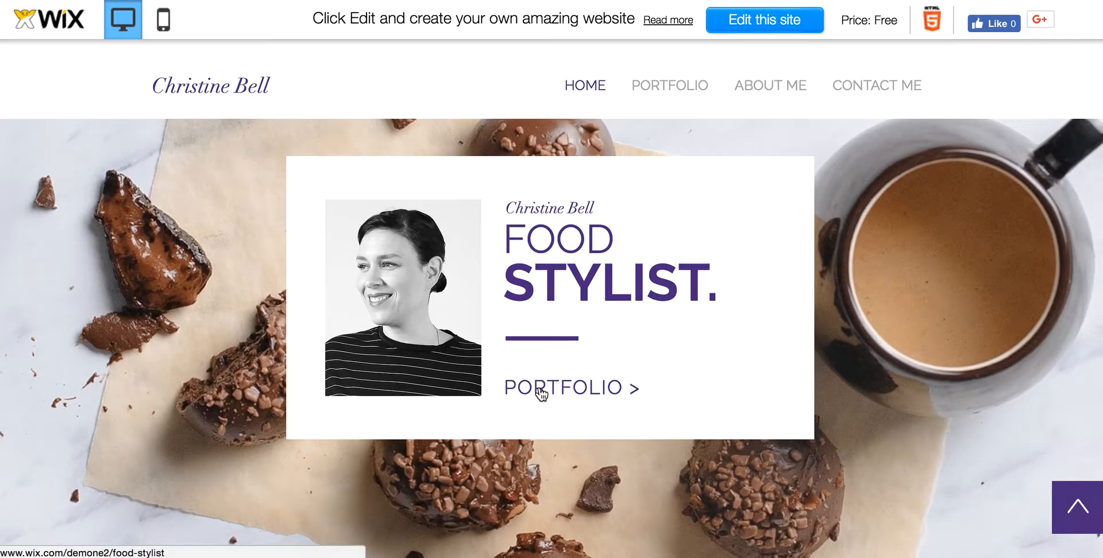
click(557, 391)
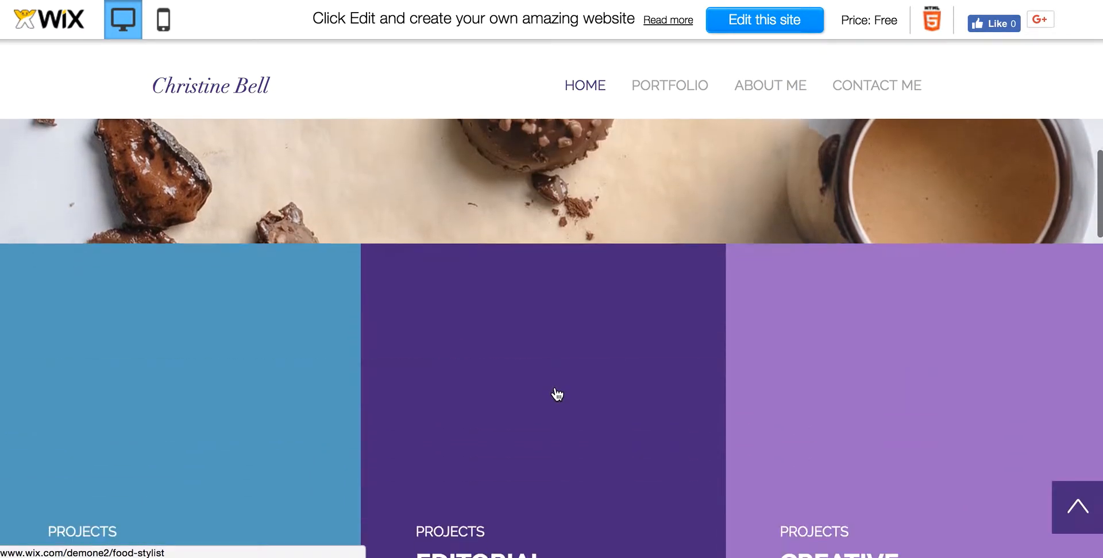
scroll(558, 395, down, 12)
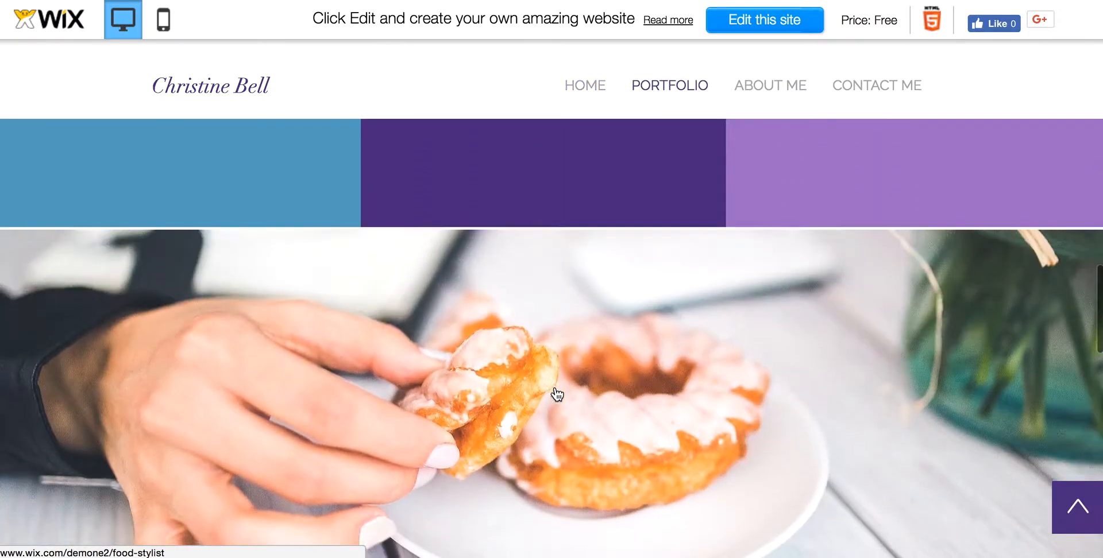
scroll(556, 394, down, 12)
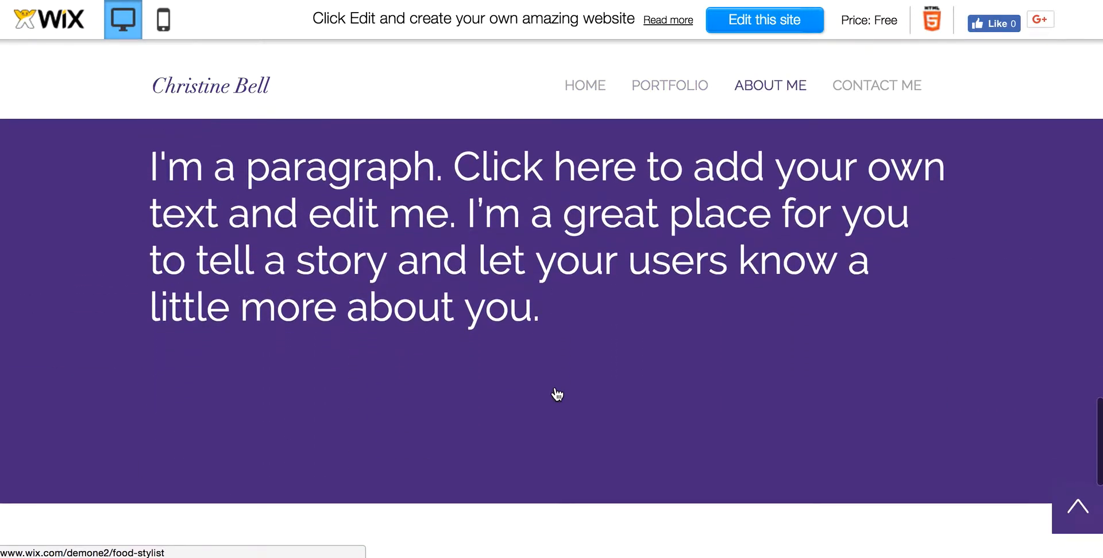
scroll(554, 386, up, 15)
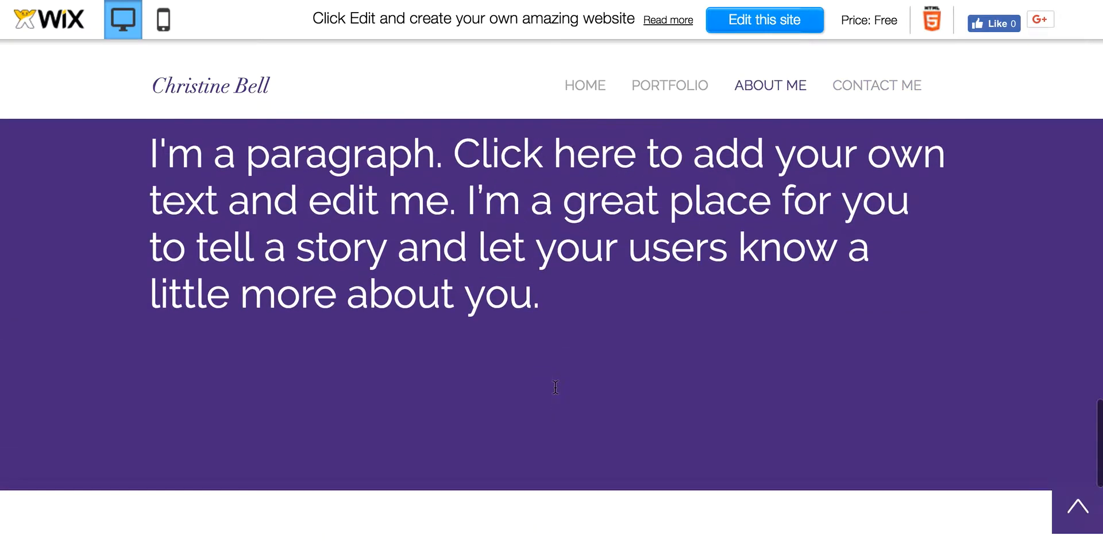
scroll(553, 386, down, 12)
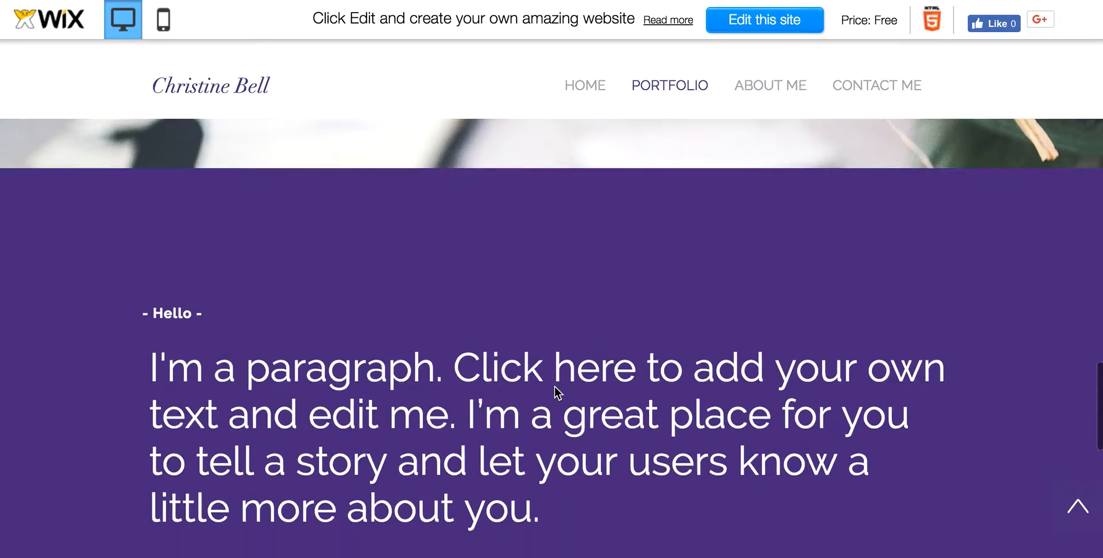
scroll(554, 387, up, 12)
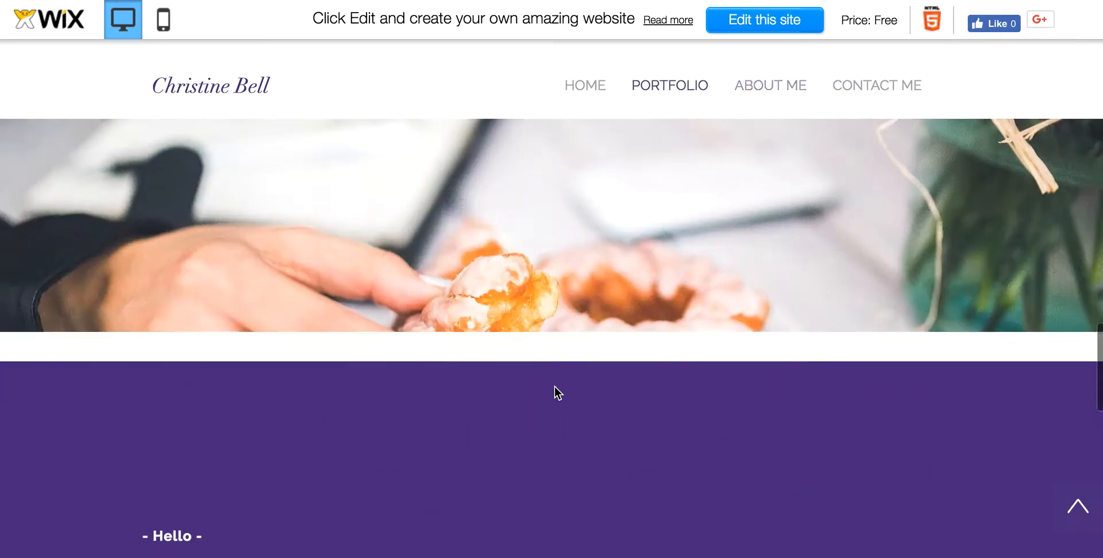
scroll(554, 386, up, 8)
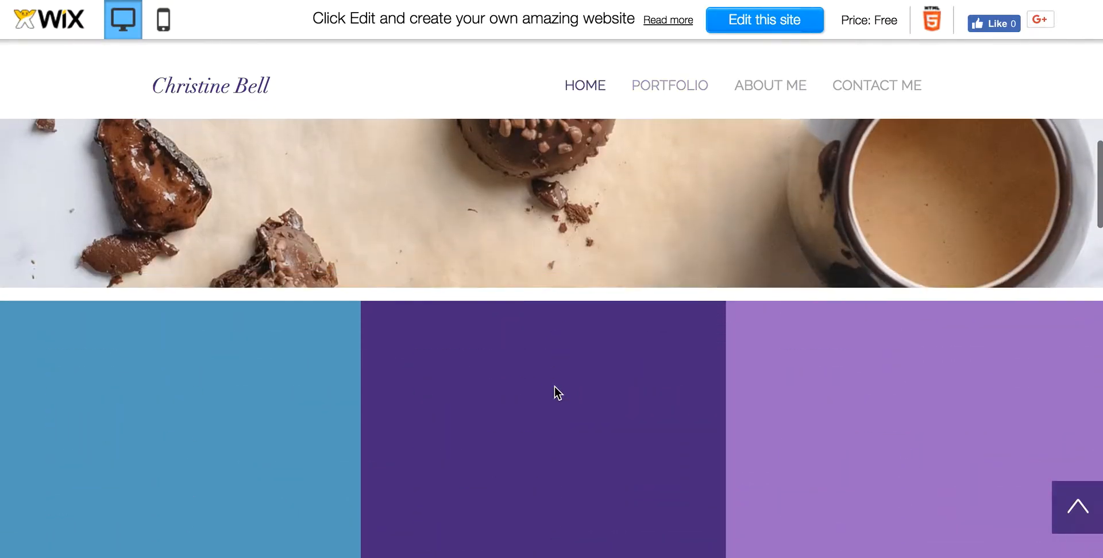
scroll(178, 434, down, 6)
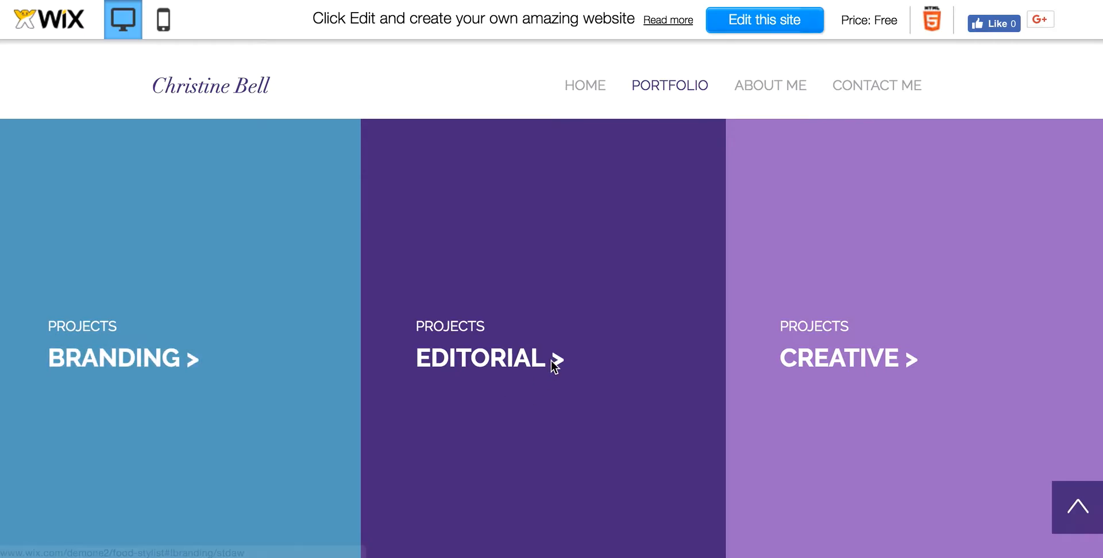
scroll(677, 264, up, 10)
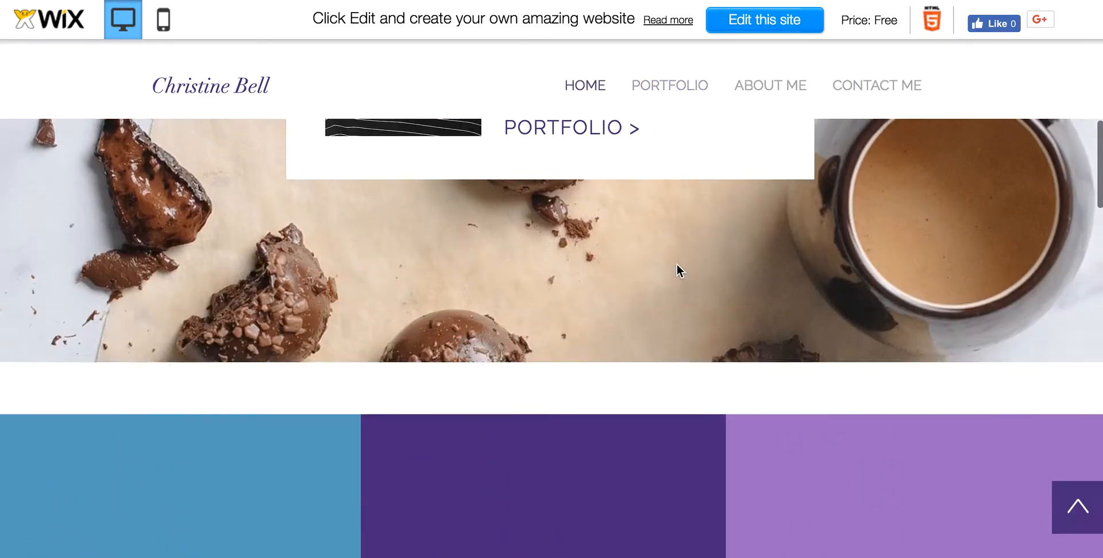
scroll(676, 264, up, 2)
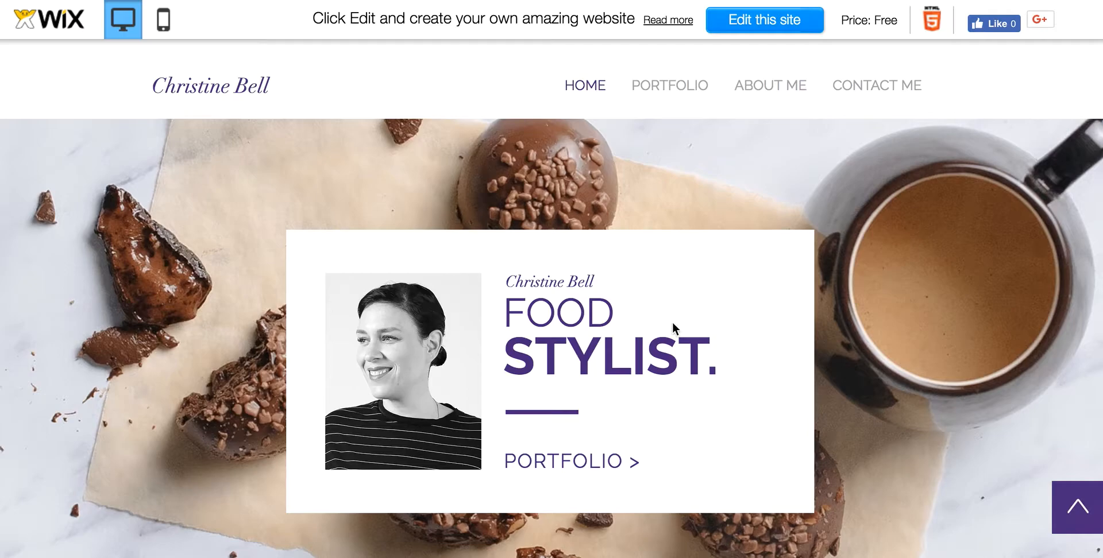
Open the previewed Food Stylist template for editing in the Wix Editor
click(779, 28)
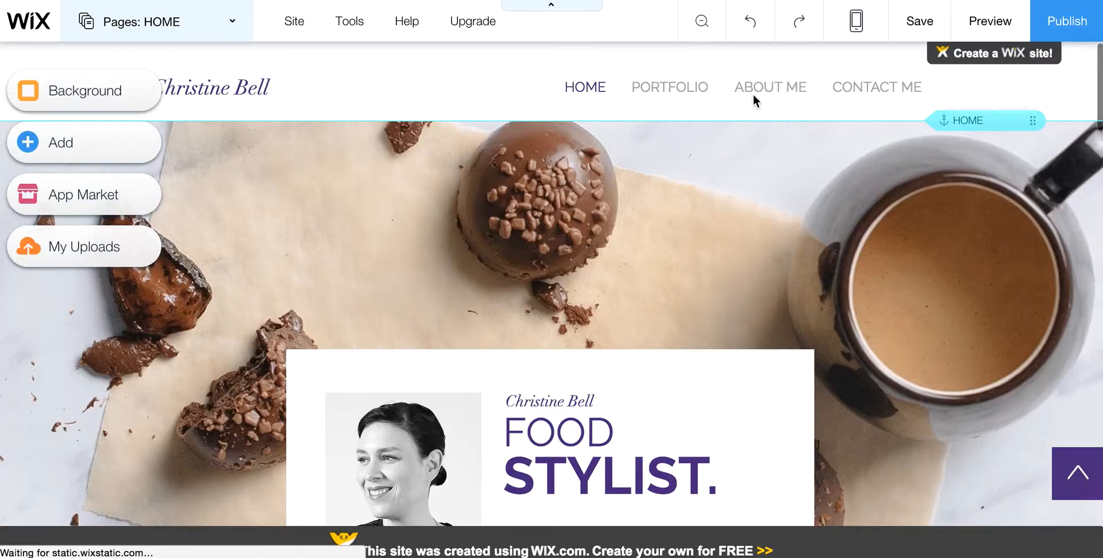
click(754, 95)
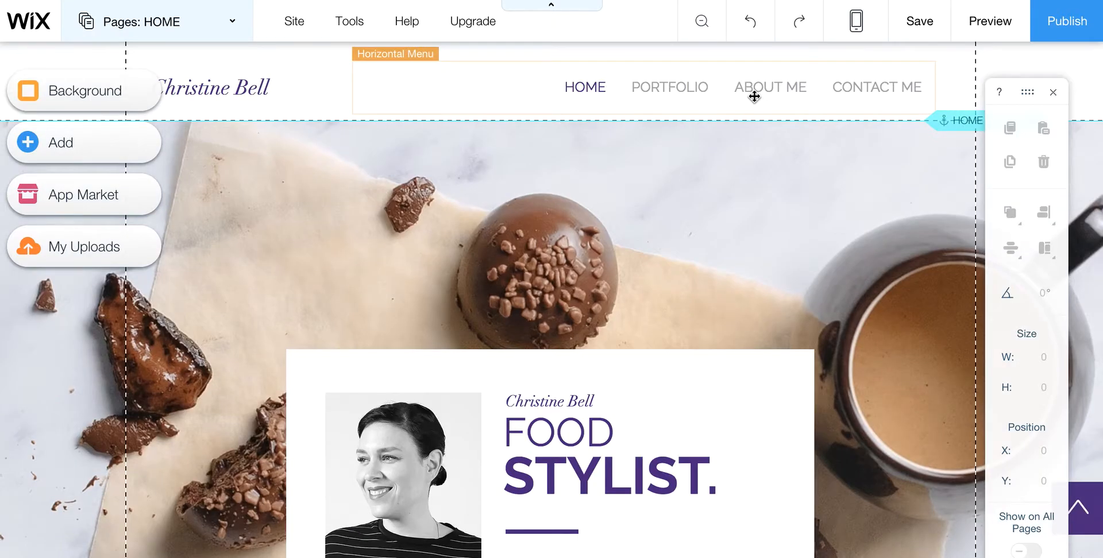
click(751, 167)
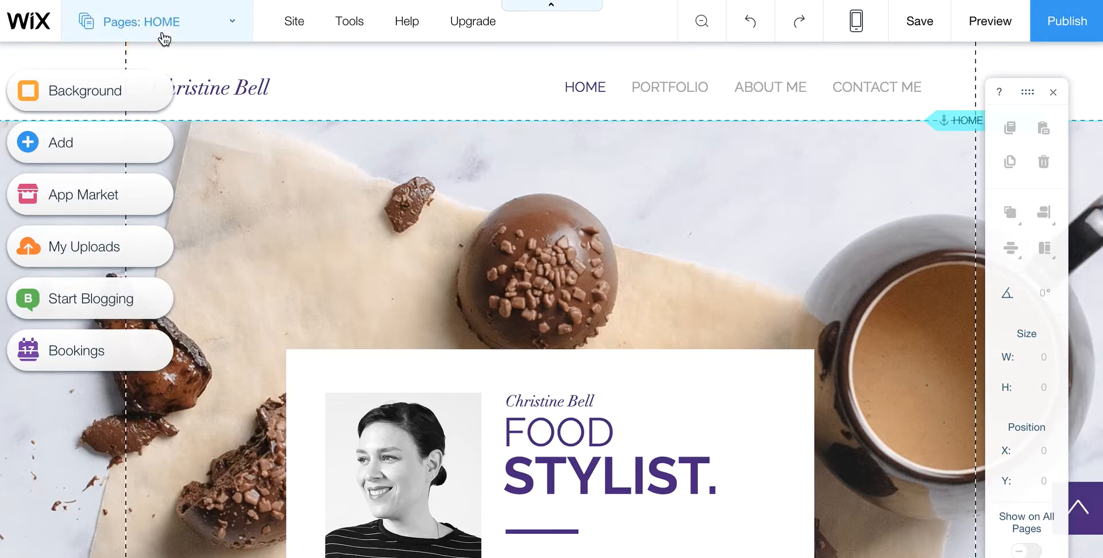
Review the site's page list and inspect the home page's image strip and header
mouse_move(466, 26)
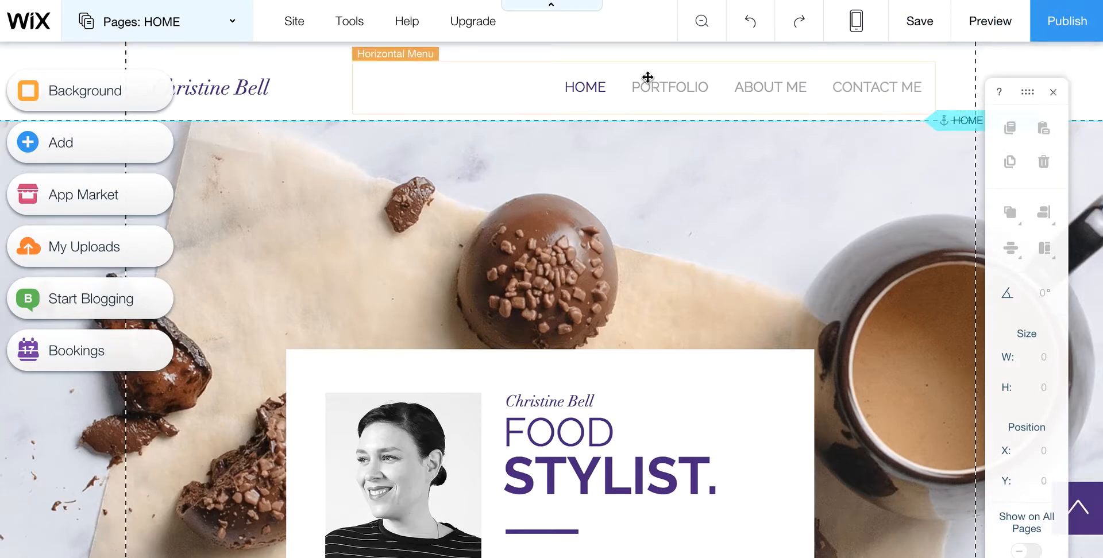
click(235, 24)
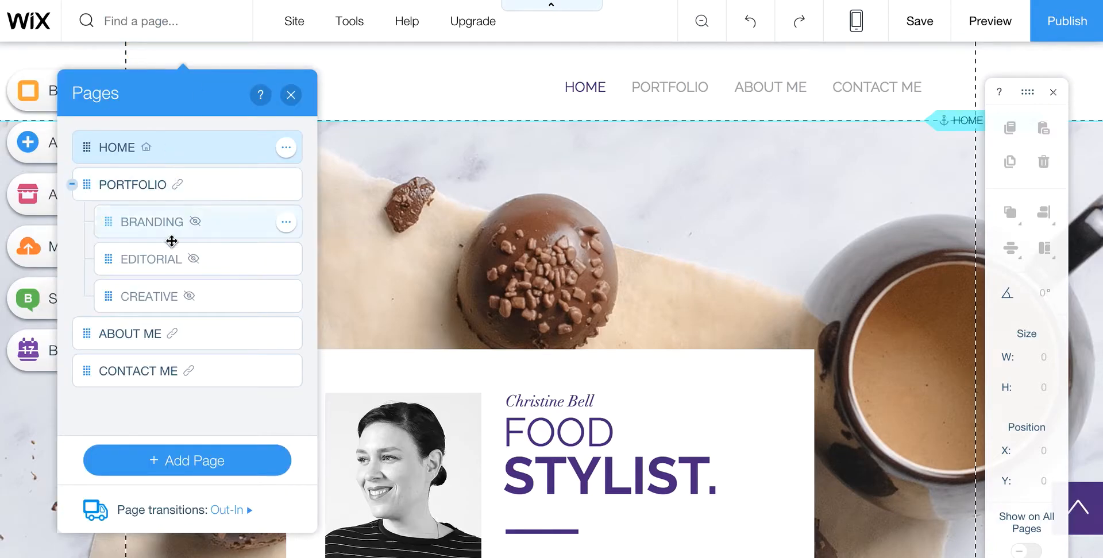
click(291, 95)
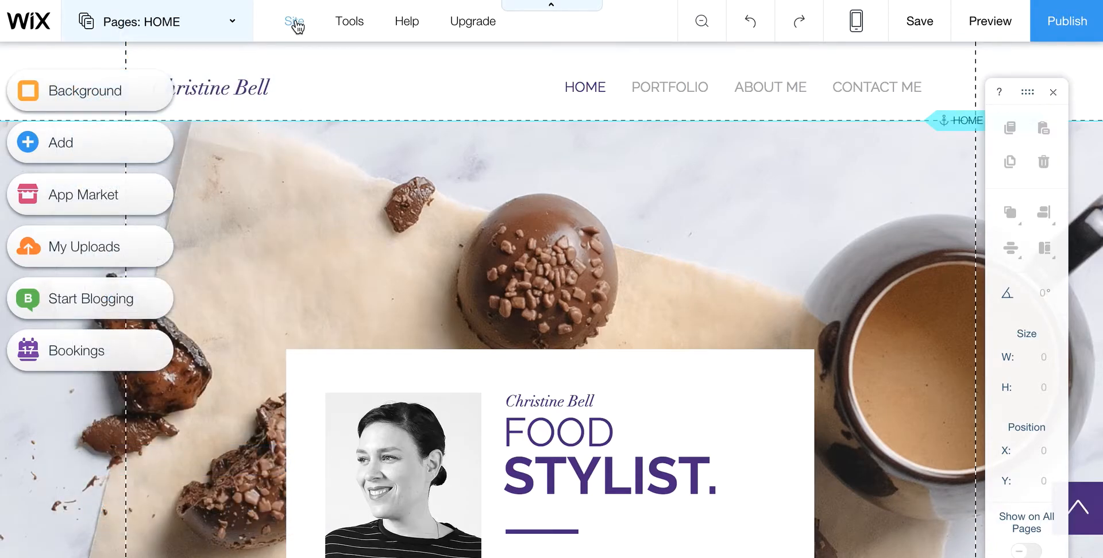
mouse_move(352, 26)
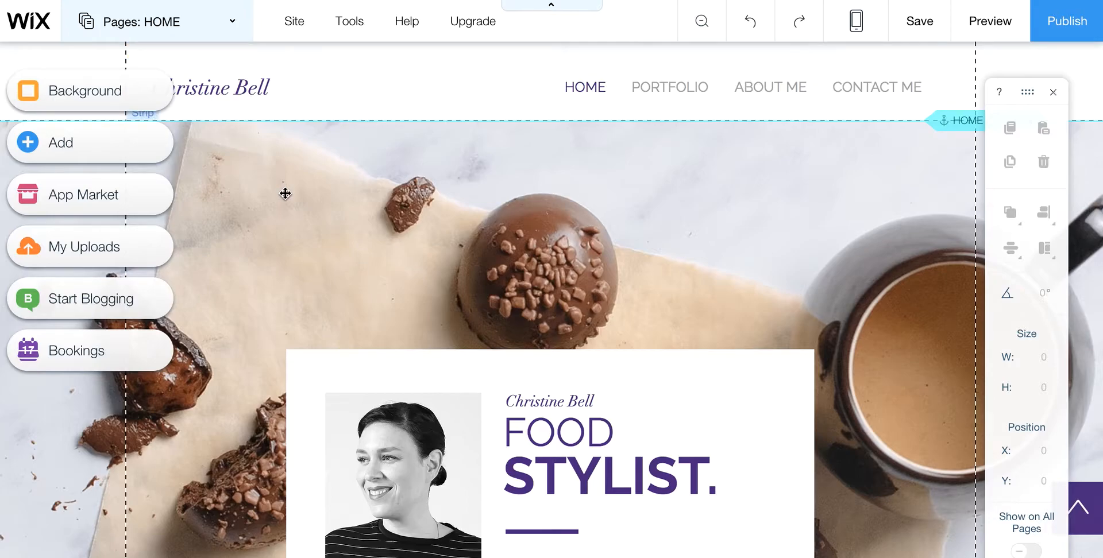
click(350, 198)
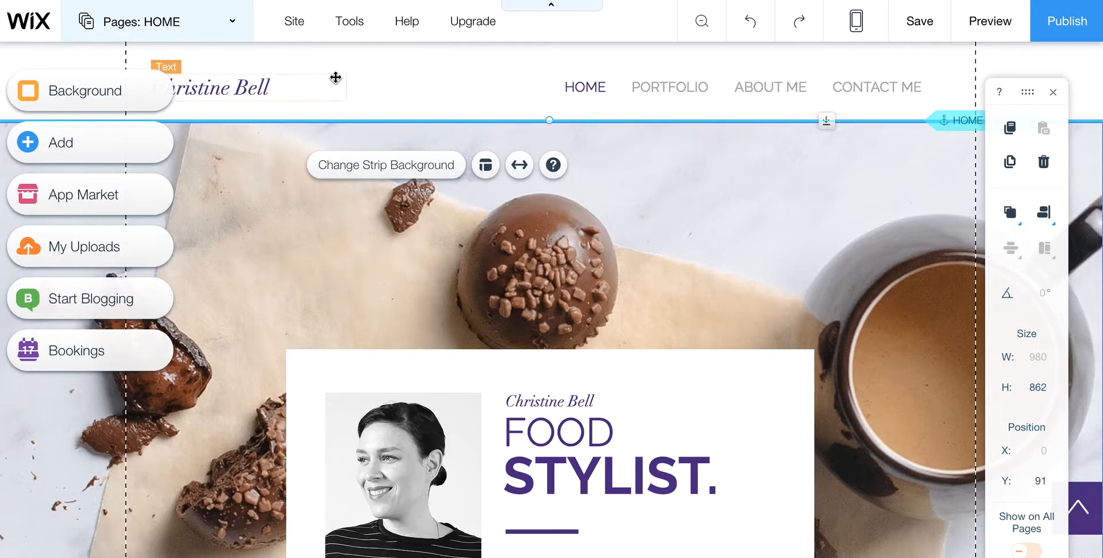
click(316, 62)
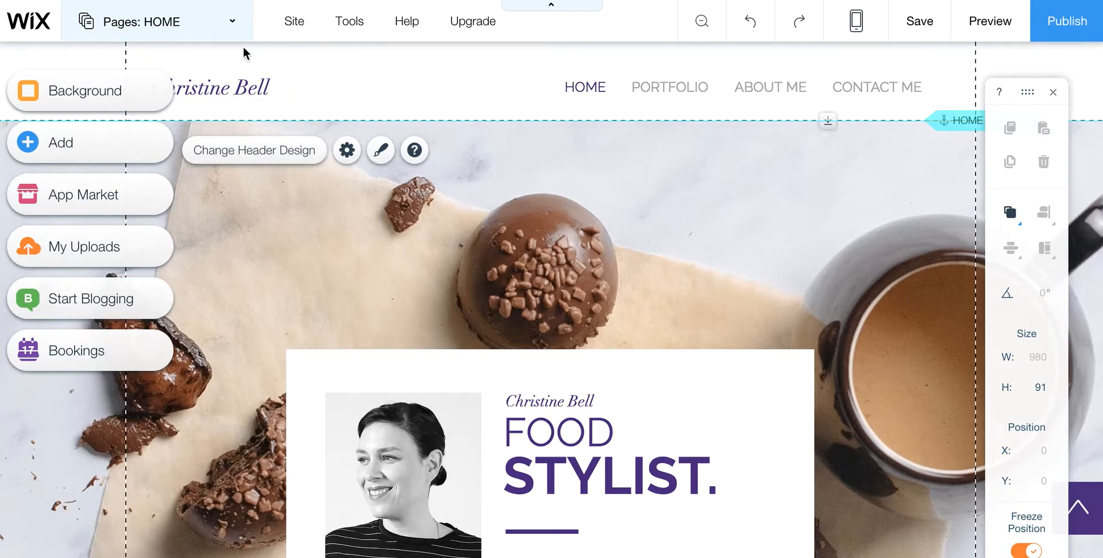
Go to the Portfolio section from the page list and switch to its Branding subpage
click(233, 27)
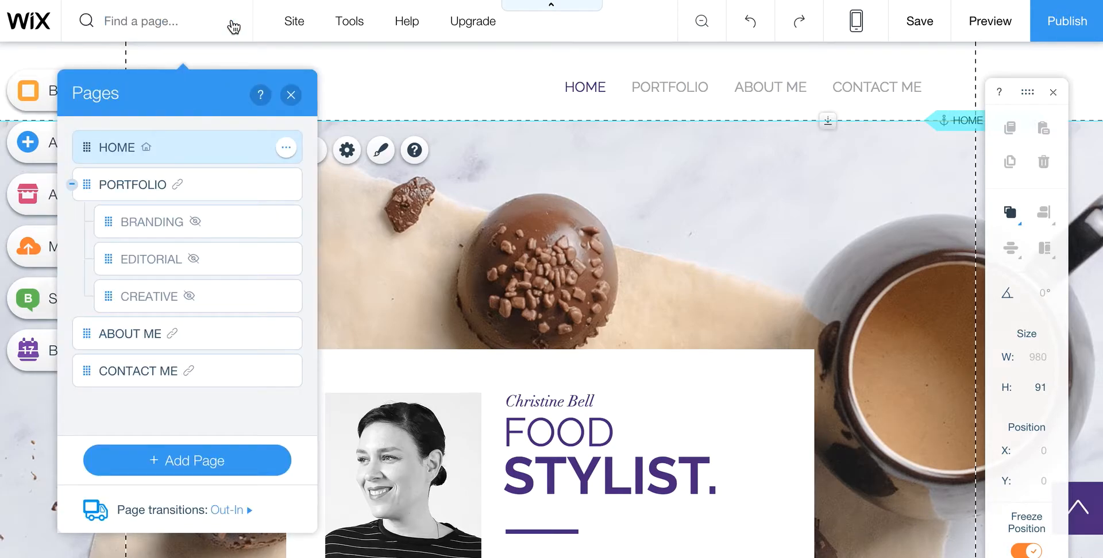
click(212, 183)
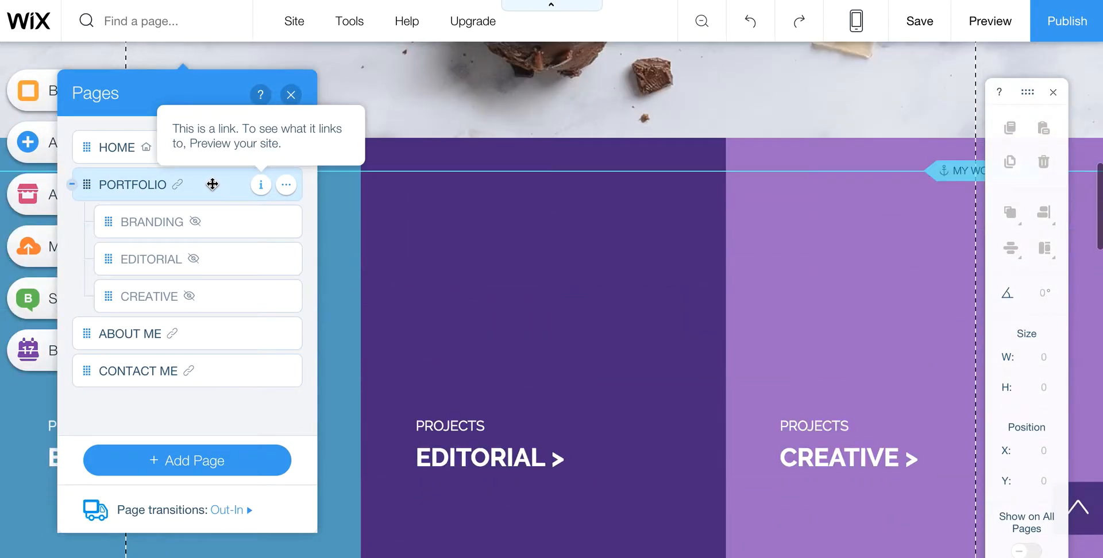
click(228, 225)
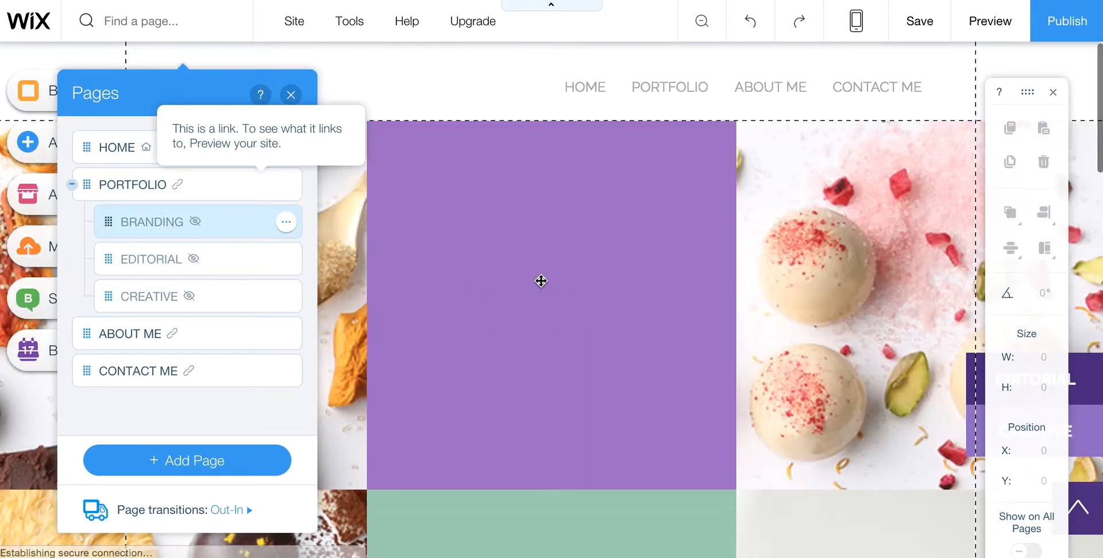
click(290, 94)
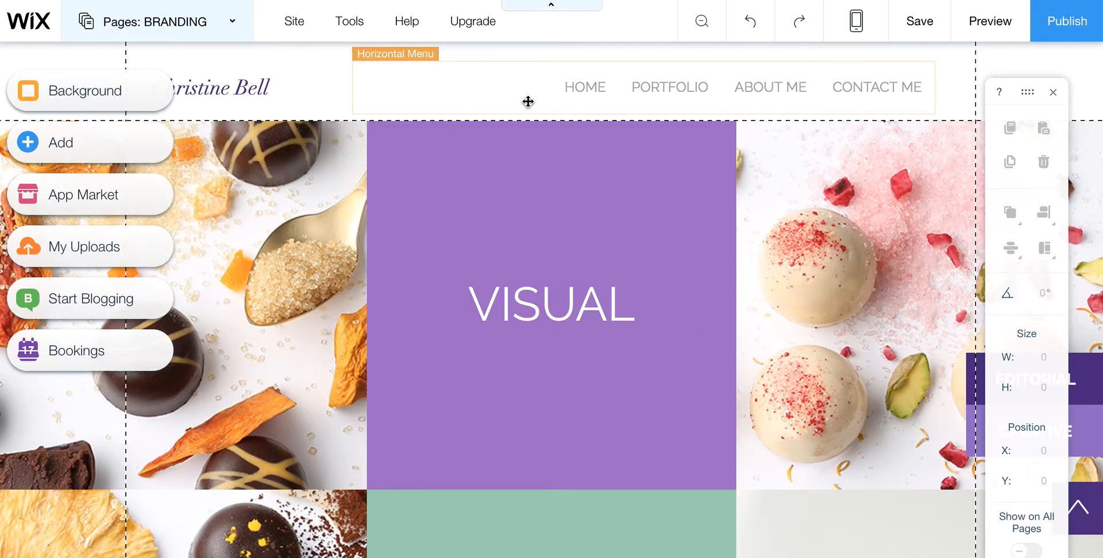
Switch to the HOME page and look over its opening section with the introduction box
click(231, 26)
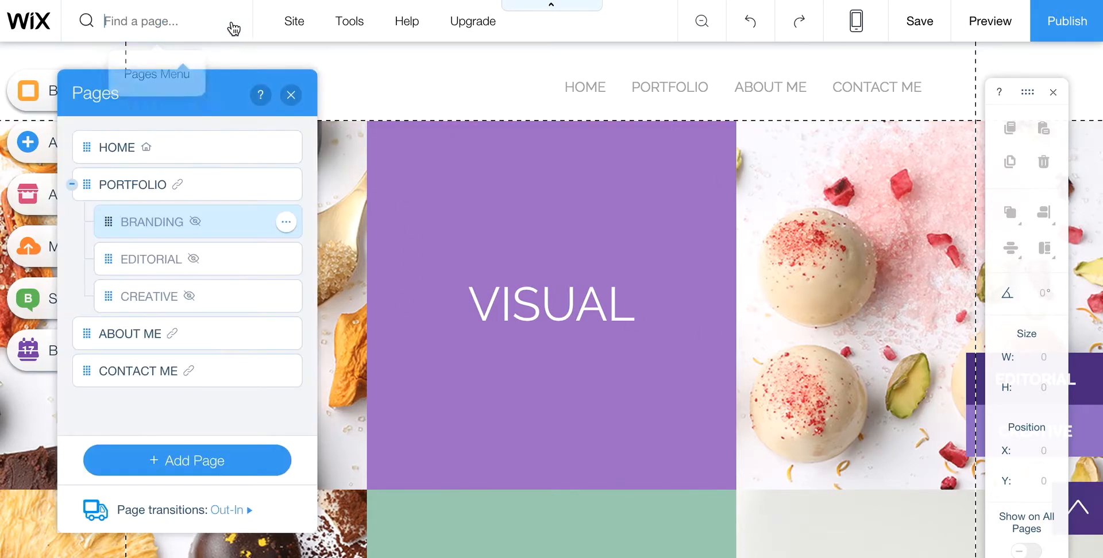
click(178, 151)
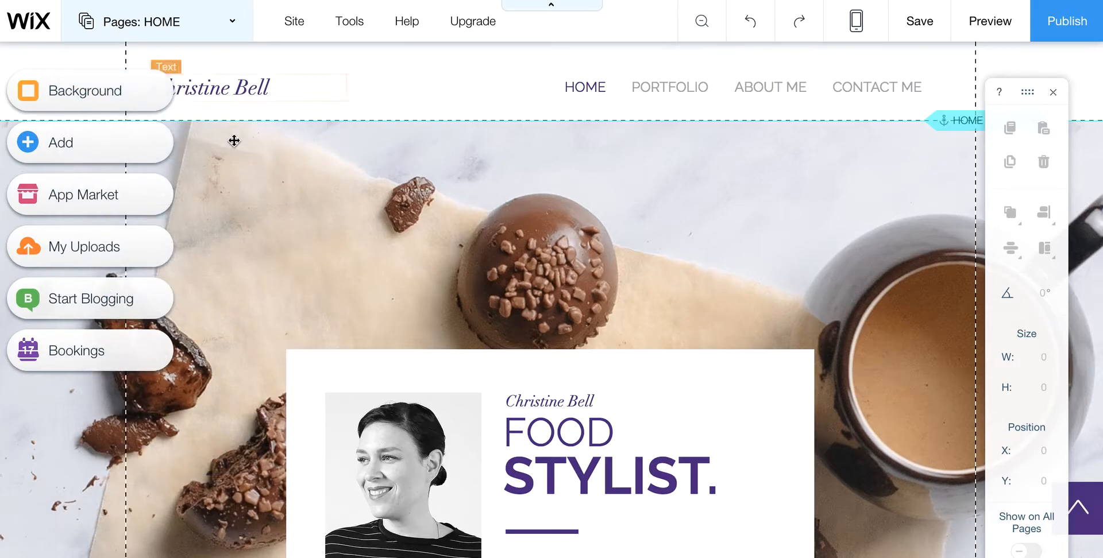
scroll(365, 246, down, 2)
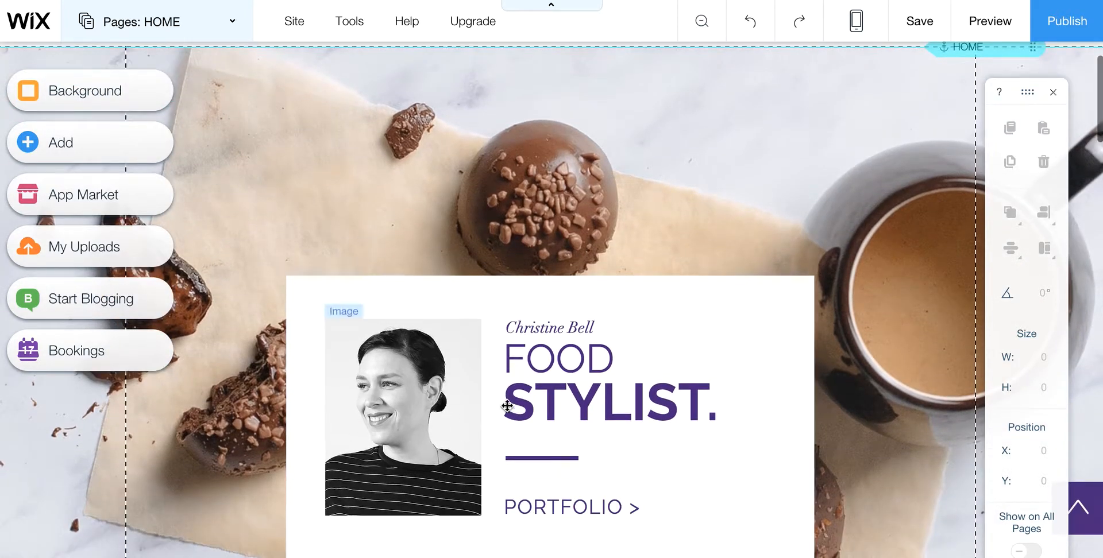
scroll(604, 283, down, 4)
scroll(605, 284, down, 3)
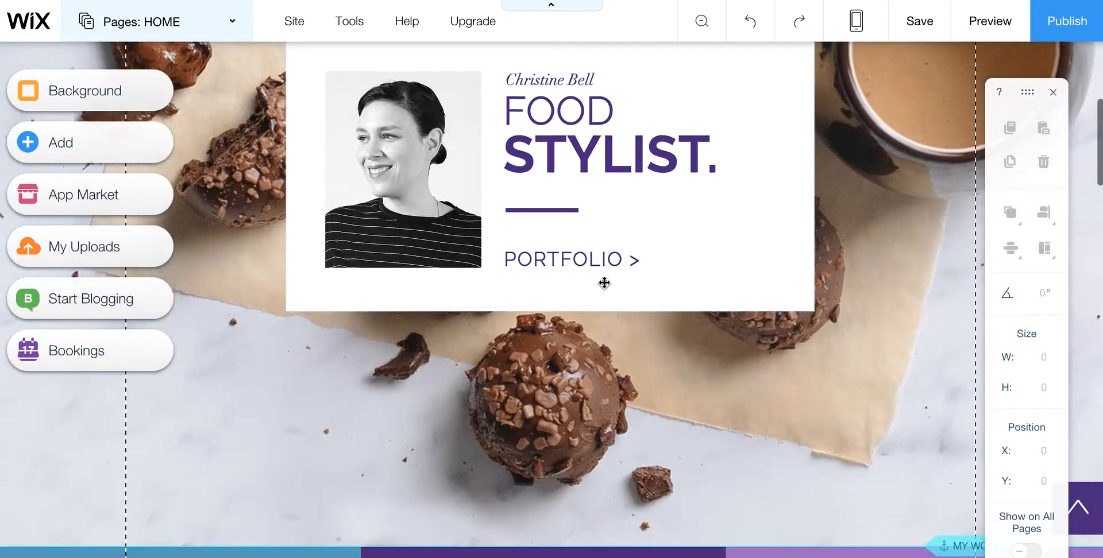
scroll(605, 284, up, 4)
scroll(605, 283, up, 3)
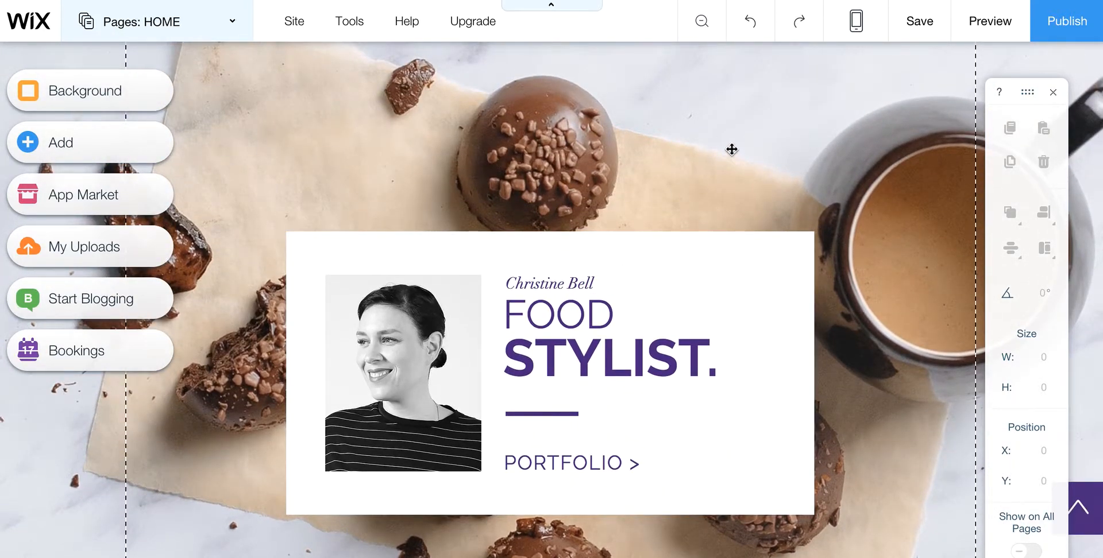
Select the home page's opening image strip and inspect how far it extends down the page
click(731, 149)
scroll(732, 149, up, 3)
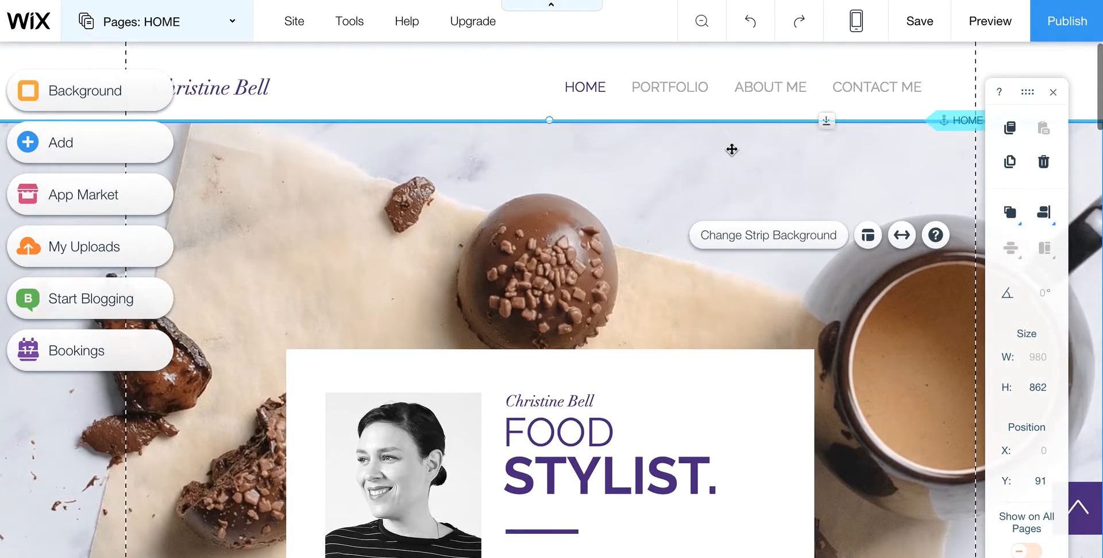
scroll(732, 150, down, 3)
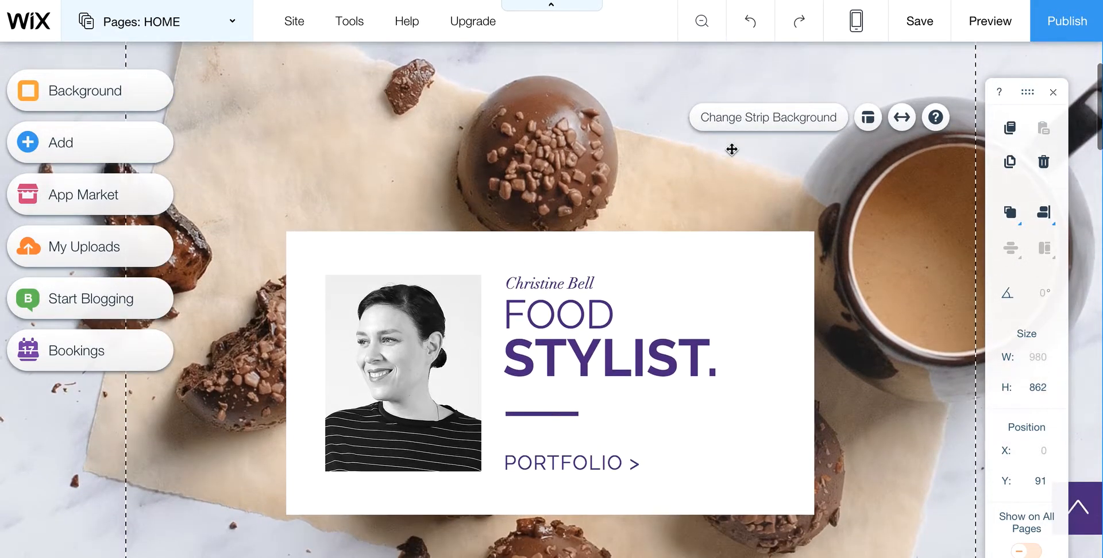
scroll(587, 149, down, 8)
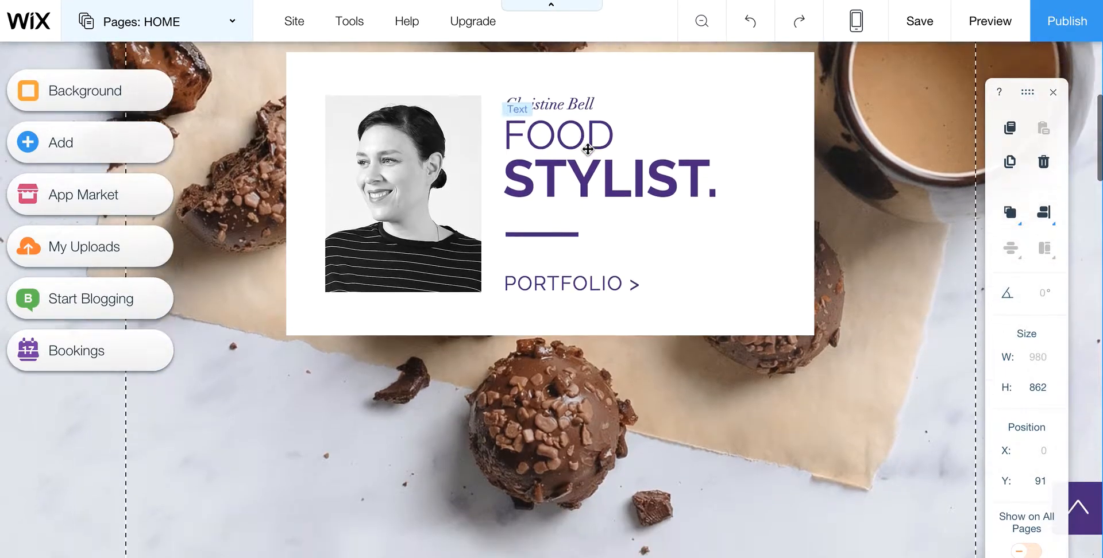
scroll(588, 149, up, 3)
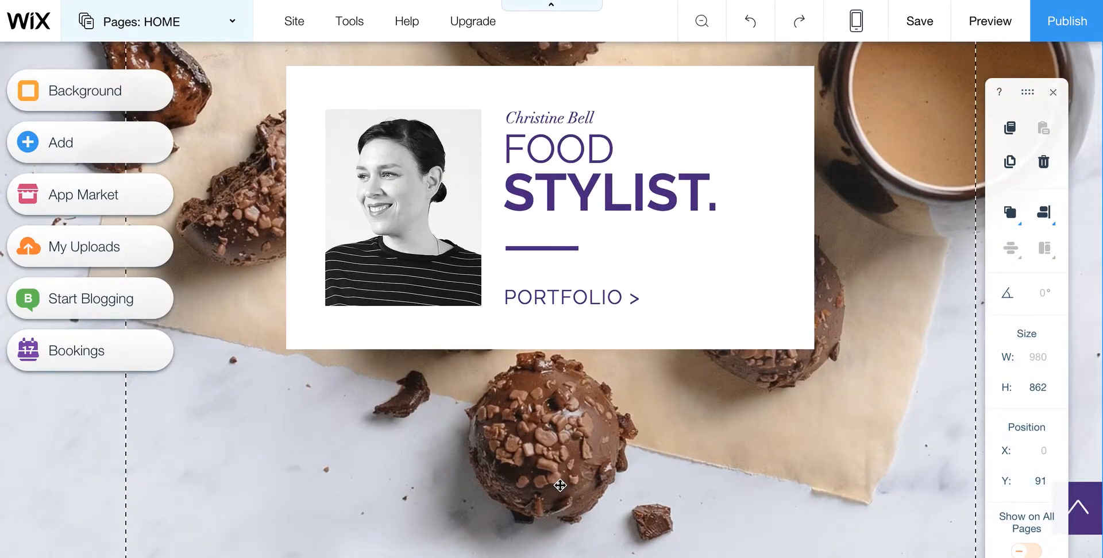
scroll(561, 485, up, 5)
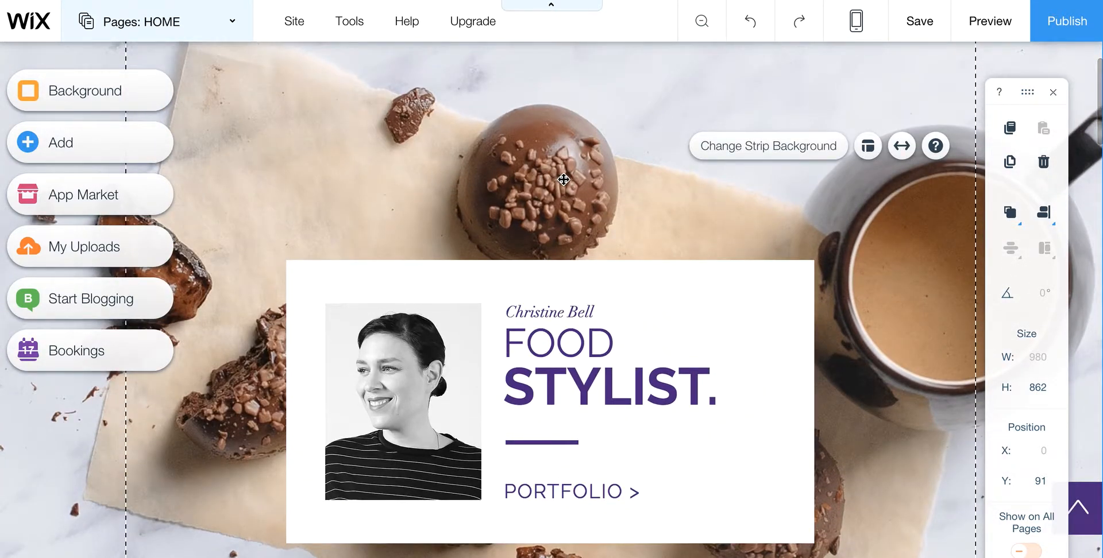
Inspect the introduction box's elements one by one: the container, the portrait image, the name text and the FOOD STYLIST heading
click(447, 284)
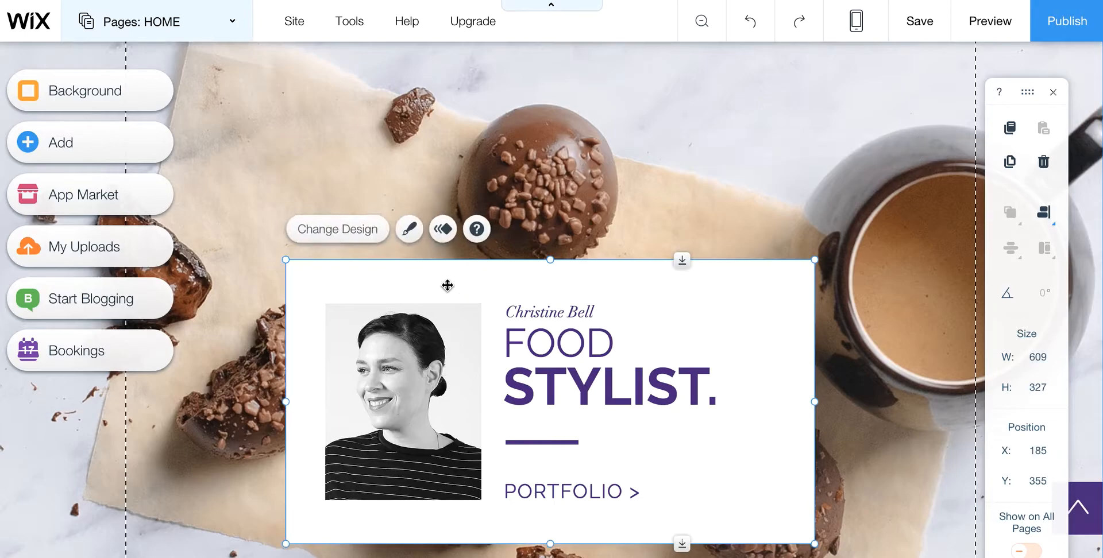
click(411, 385)
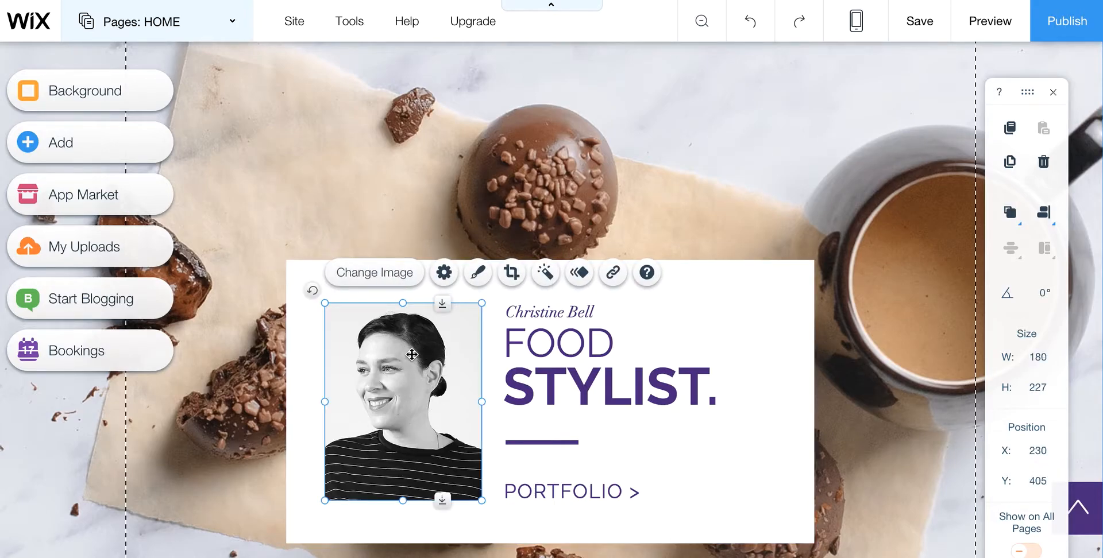
click(535, 313)
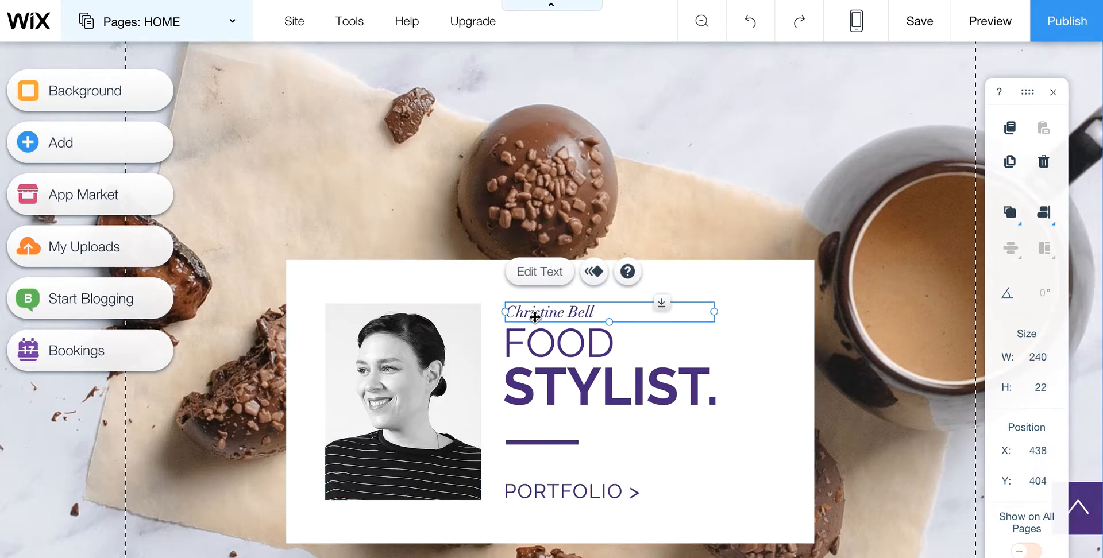
click(535, 346)
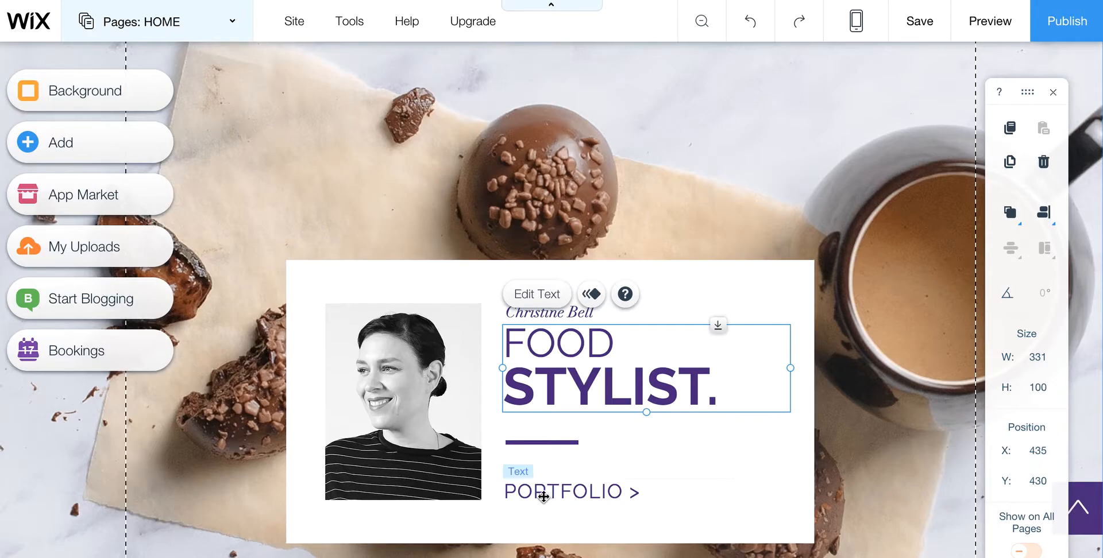
Select the three-column strip with the Branding, Editorial and Creative projects and examine its extent
scroll(561, 492, down, 10)
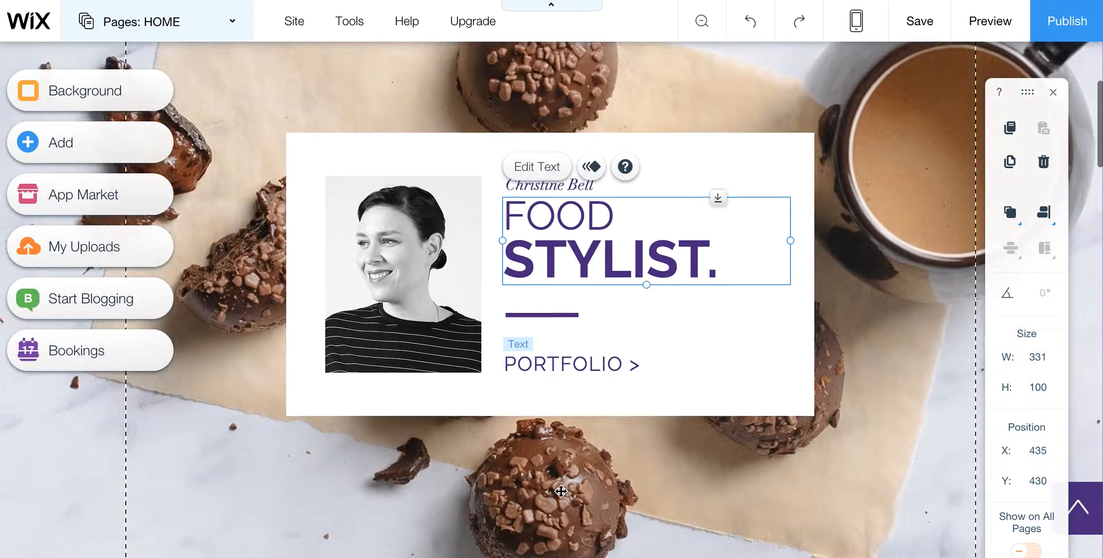
scroll(560, 492, down, 5)
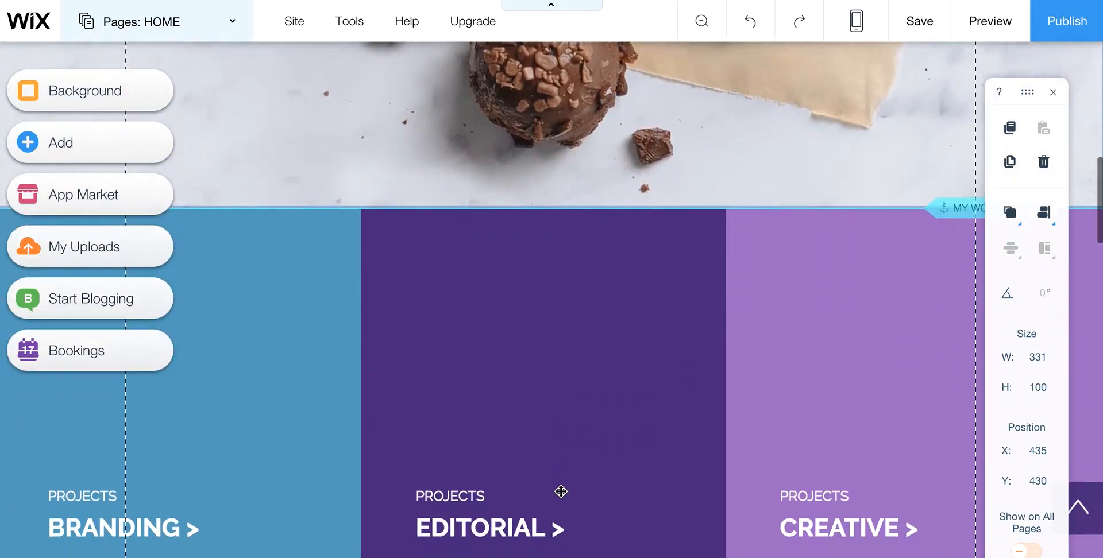
scroll(561, 492, up, 1)
click(301, 214)
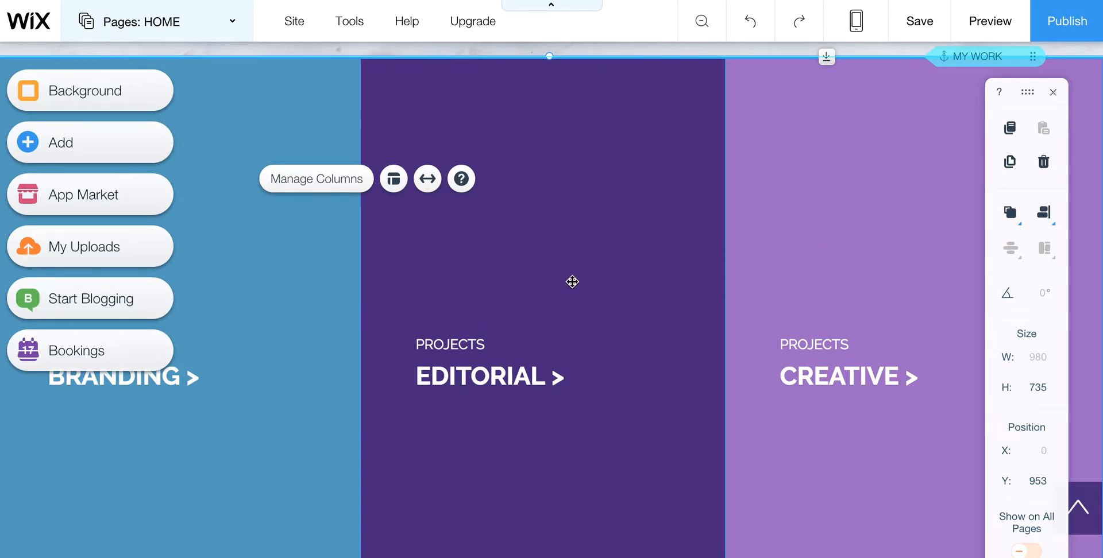
scroll(573, 281, down, 3)
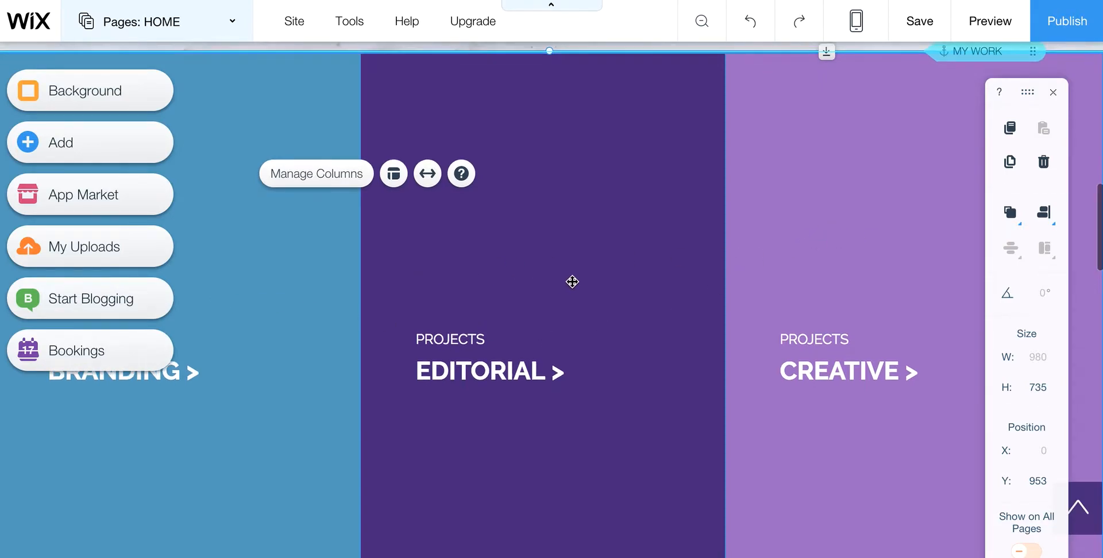
scroll(572, 281, down, 5)
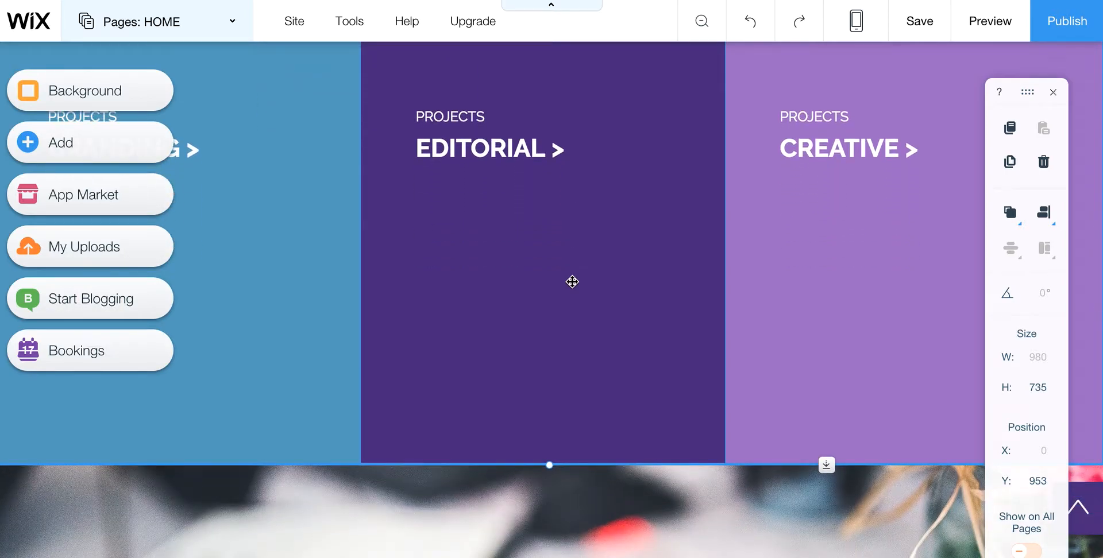
scroll(572, 282, down, 1)
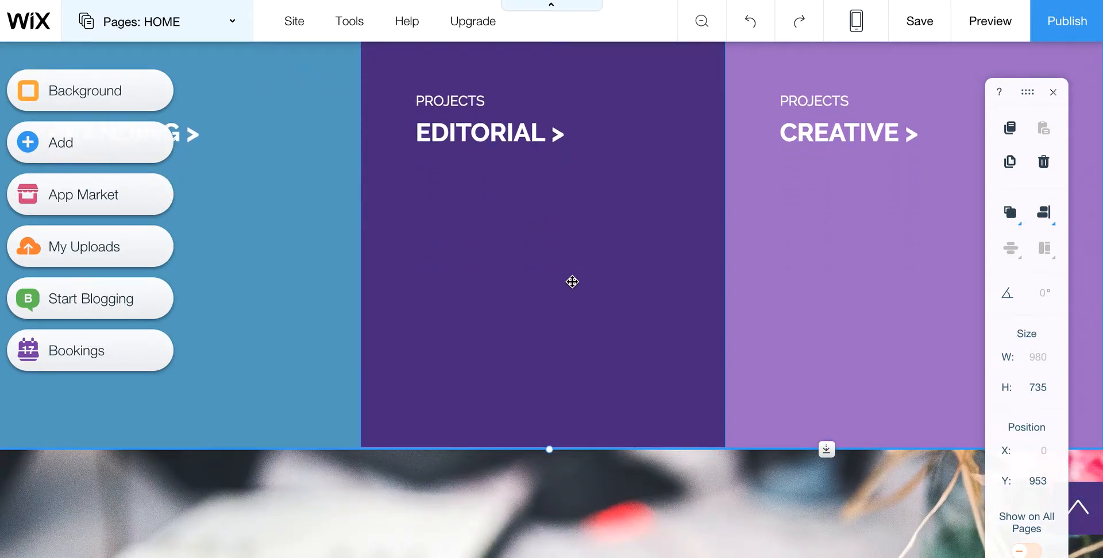
scroll(572, 281, down, 1)
scroll(572, 281, down, 1)
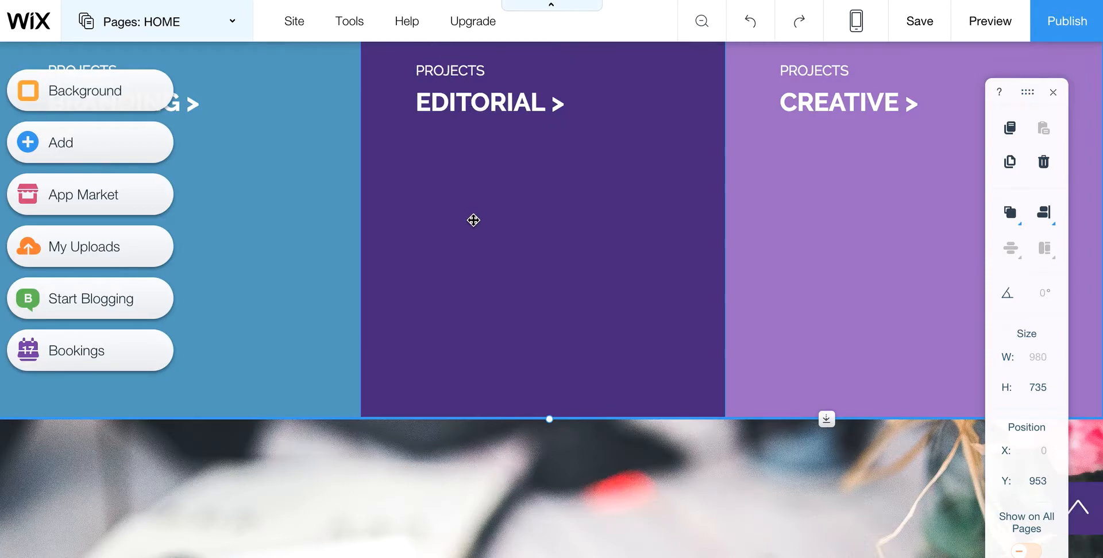
Review the home page's donut image strip, the about paragraph and the contact footer, and return to the page header
scroll(468, 280, down, 7)
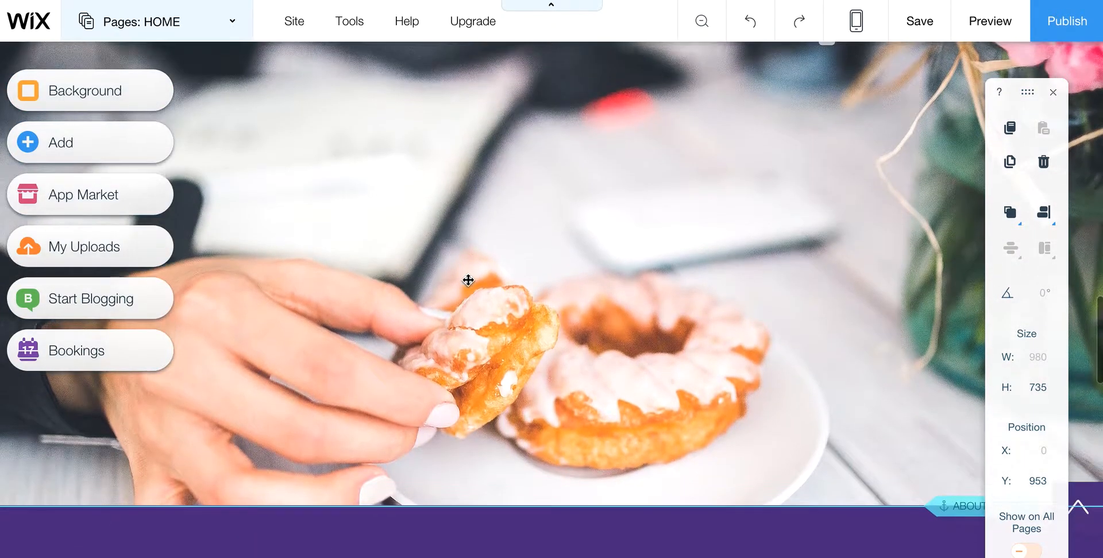
scroll(577, 267, up, 2)
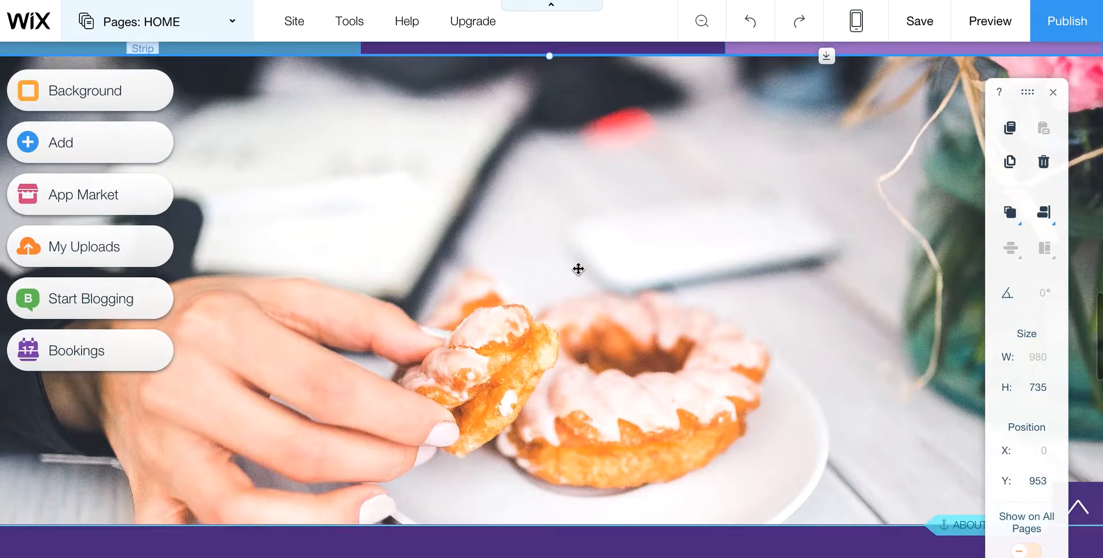
scroll(561, 323, down, 8)
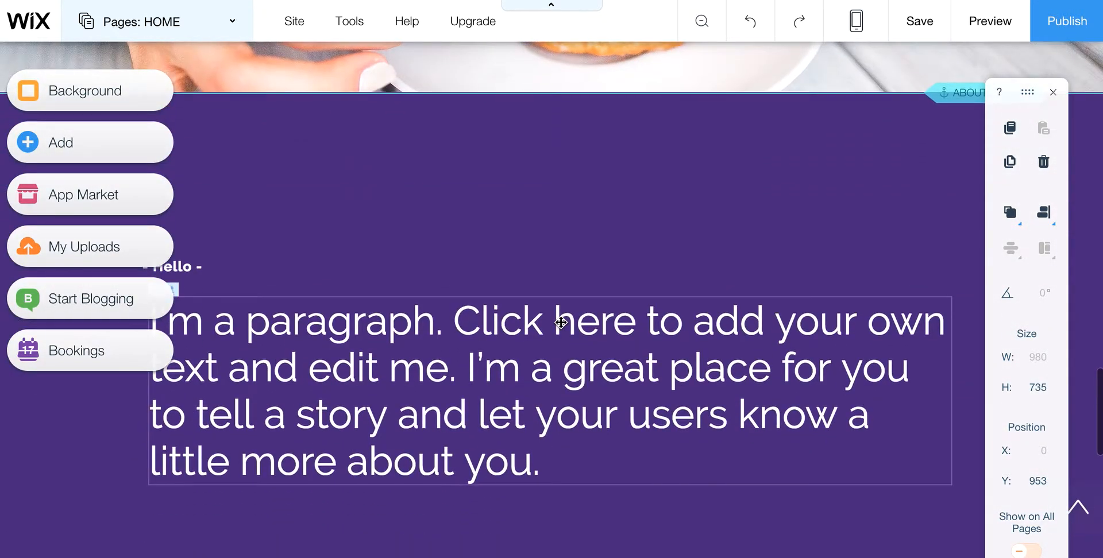
scroll(488, 335, down, 7)
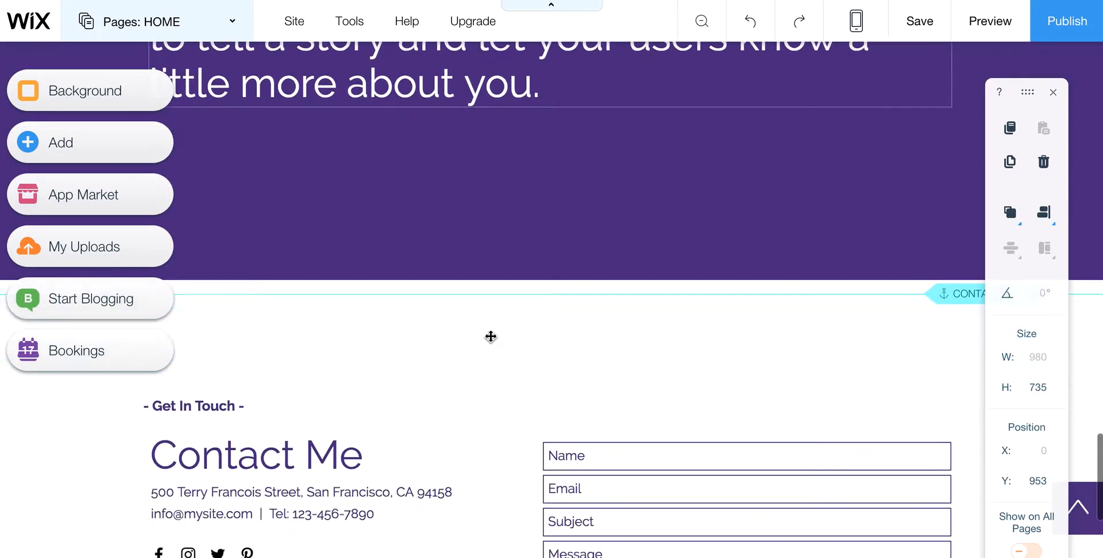
scroll(491, 337, down, 4)
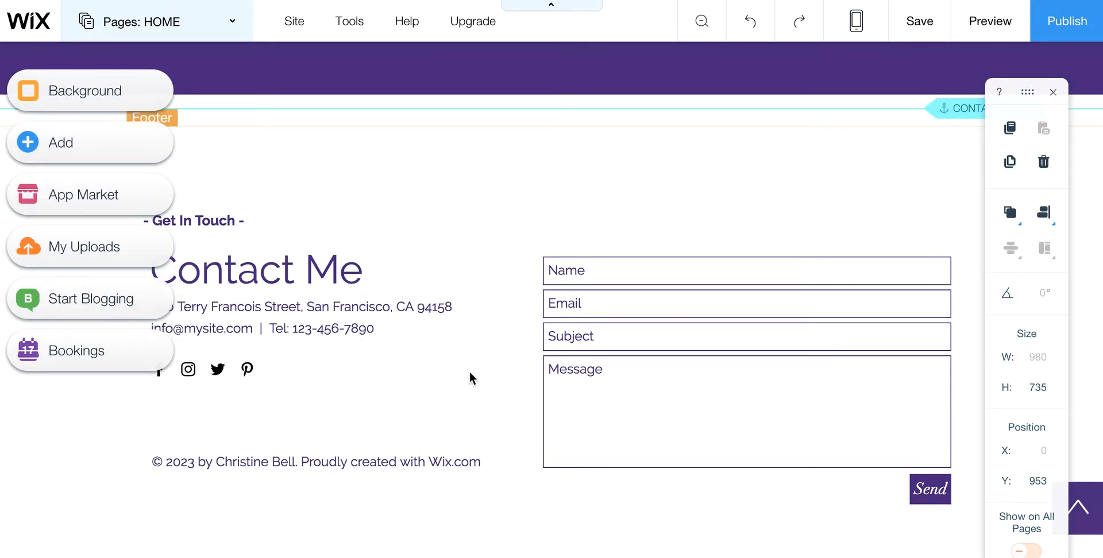
scroll(373, 175, left, 1)
scroll(455, 237, up, 20)
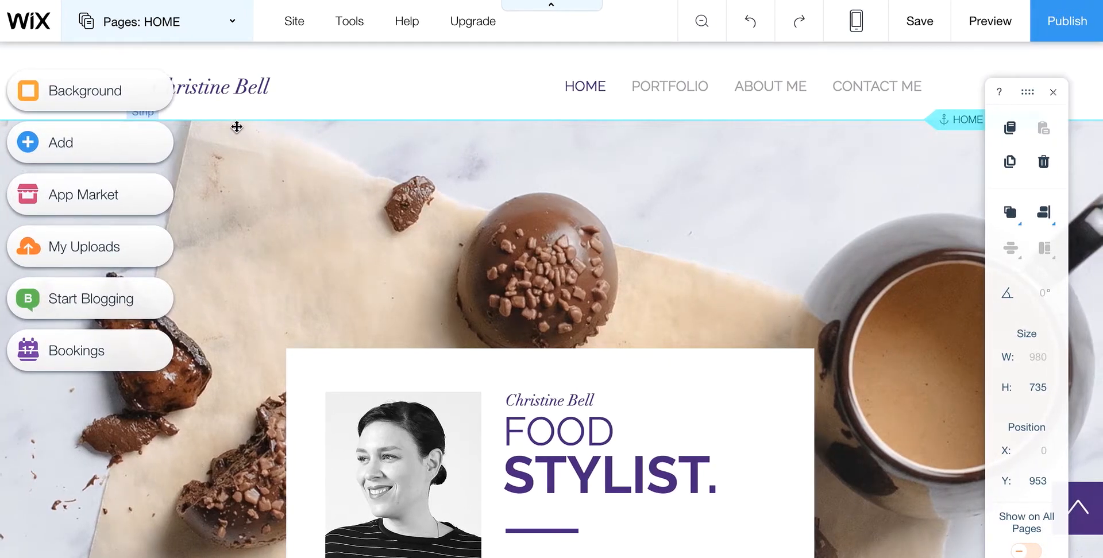
scroll(240, 201, down, 3)
scroll(240, 200, down, 5)
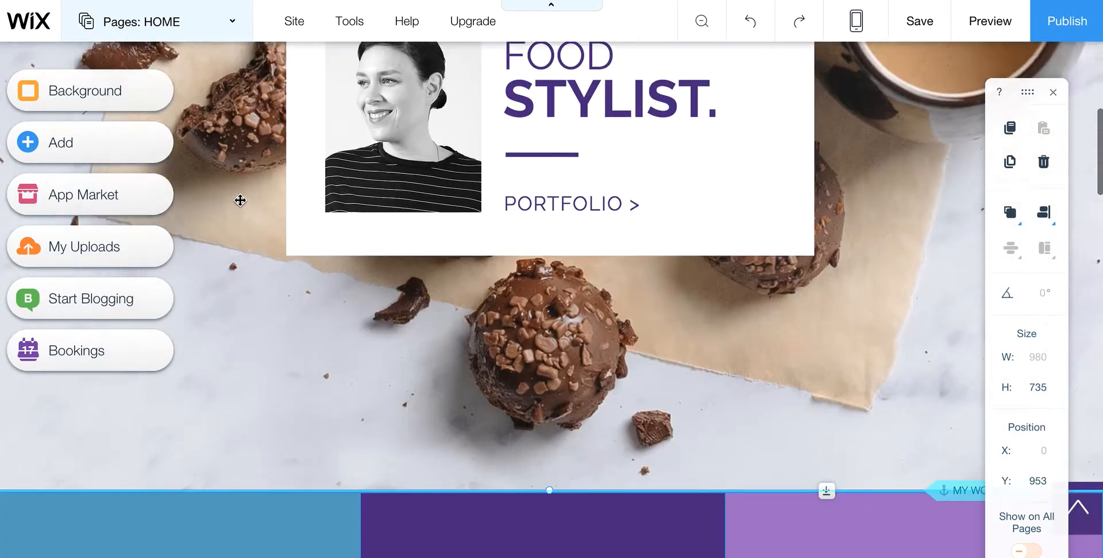
scroll(240, 201, up, 4)
scroll(240, 201, up, 5)
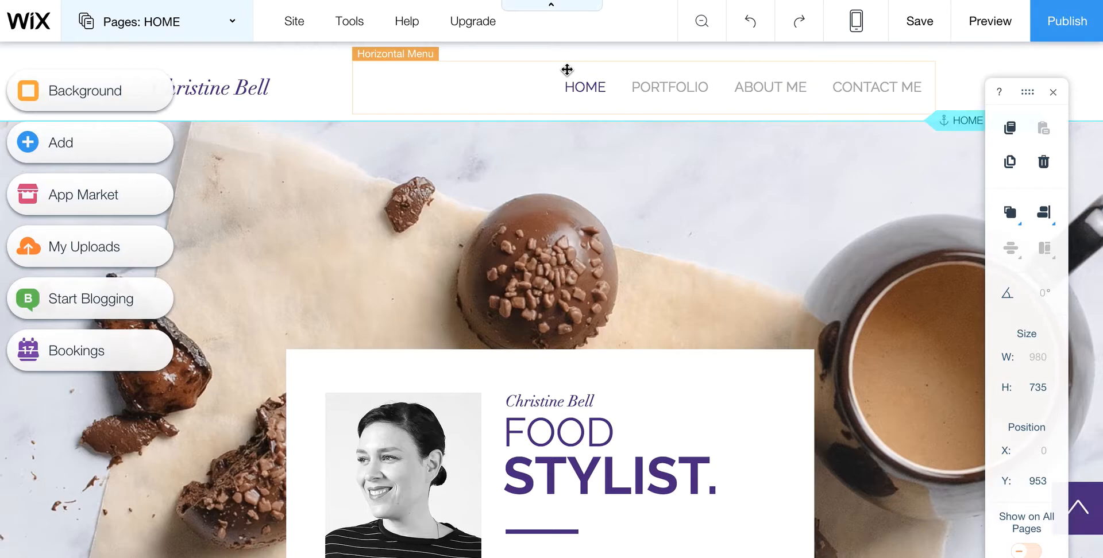
scroll(889, 218, down, 2)
scroll(886, 220, down, 3)
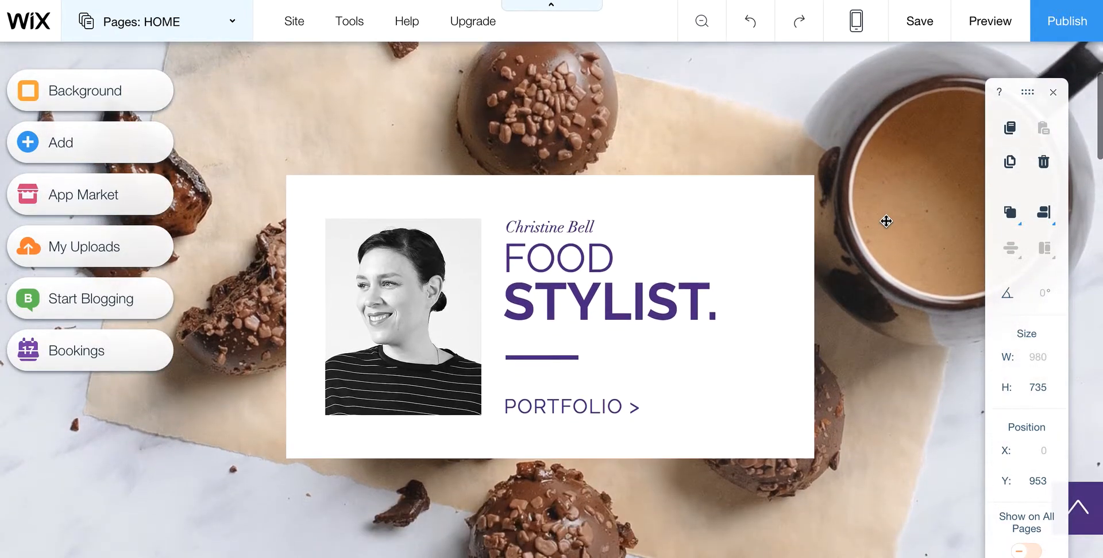
scroll(887, 220, down, 3)
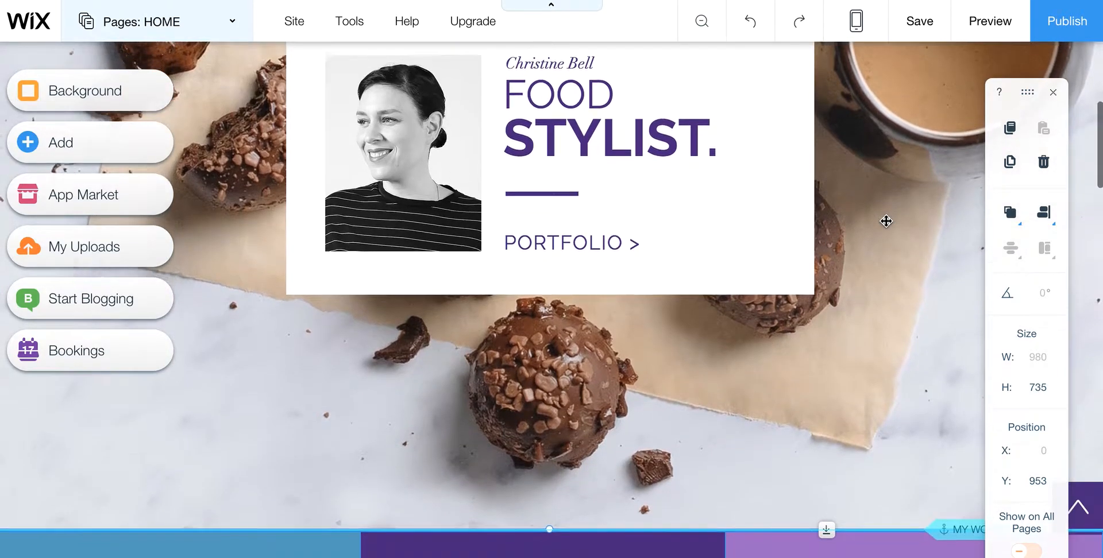
scroll(887, 220, up, 4)
scroll(887, 221, up, 2)
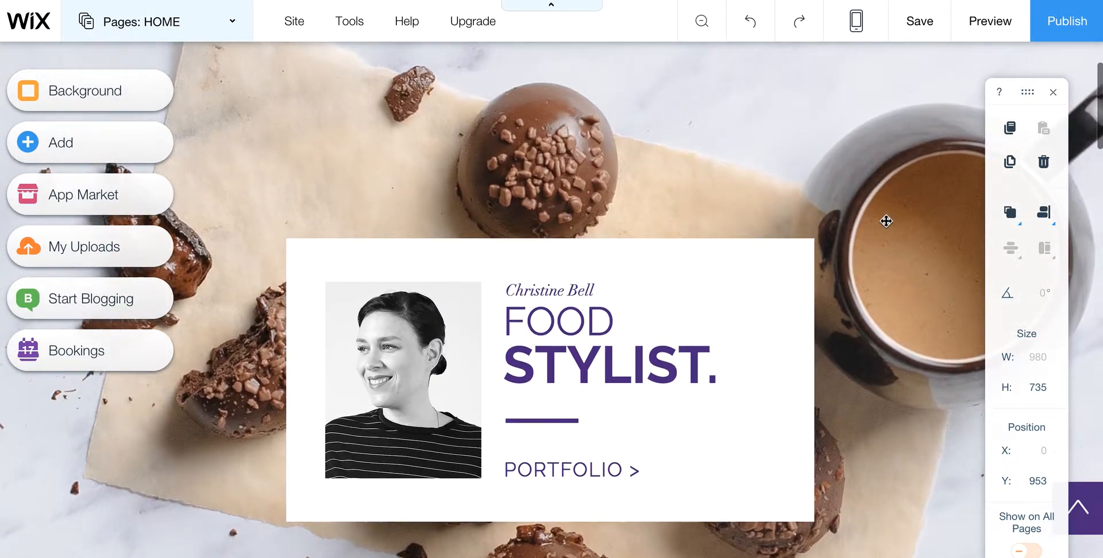
scroll(562, 182, up, 2)
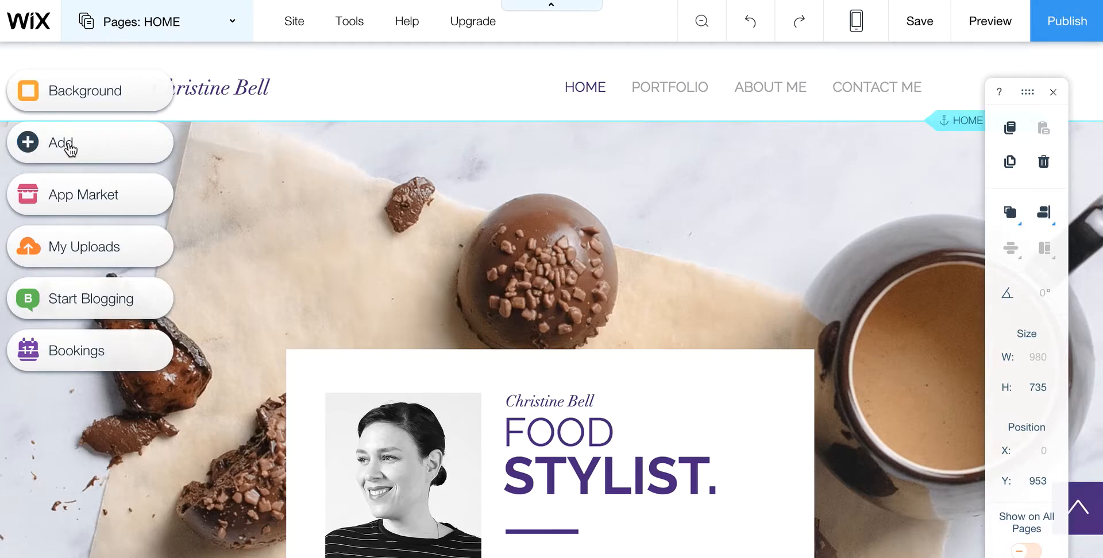
scroll(372, 251, down, 3)
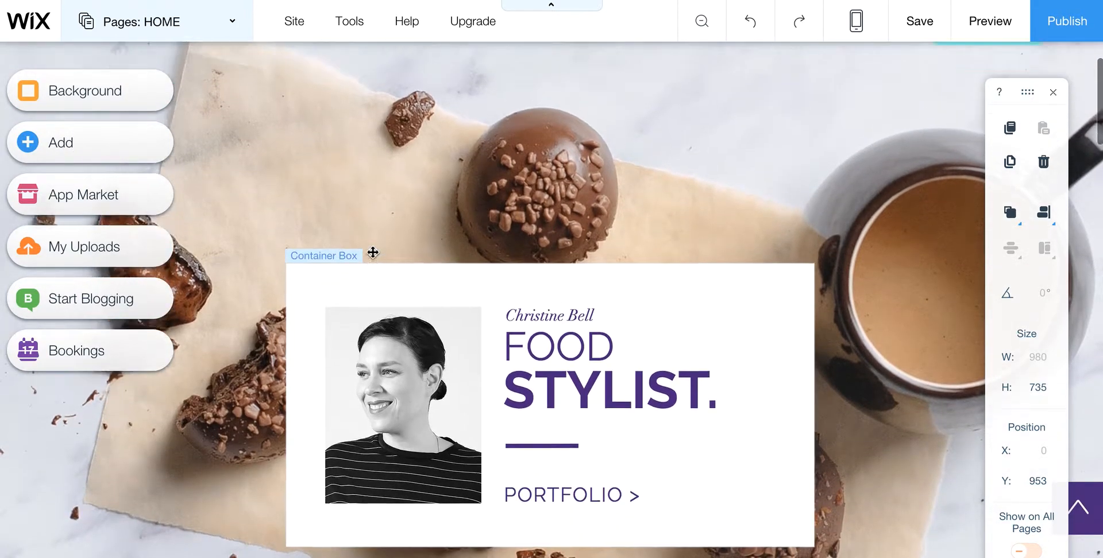
scroll(373, 252, up, 3)
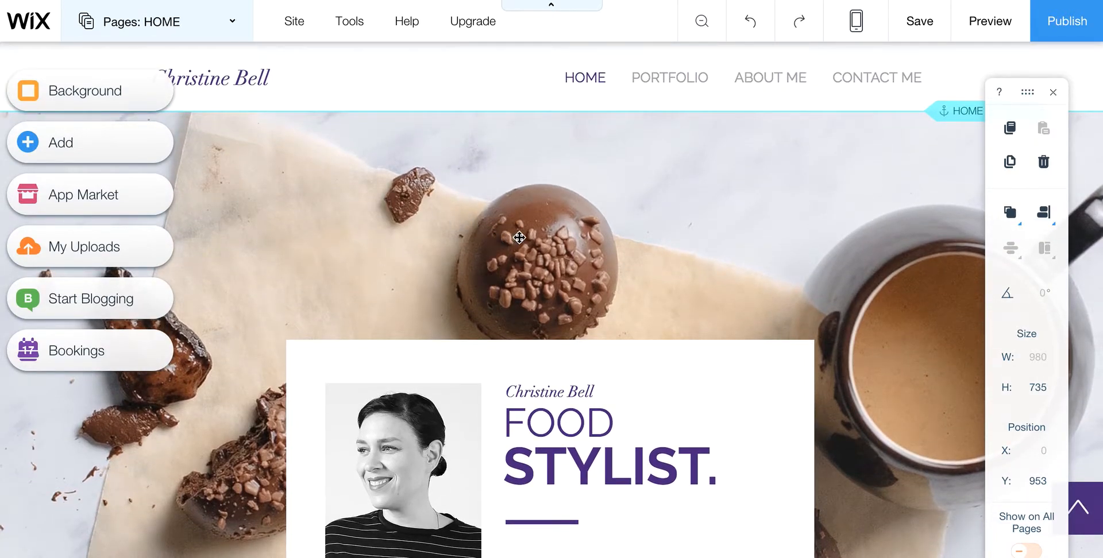
Shrink the home page's opening image strip from its top edge to a height of 797, and stretch it back up to the header
click(520, 238)
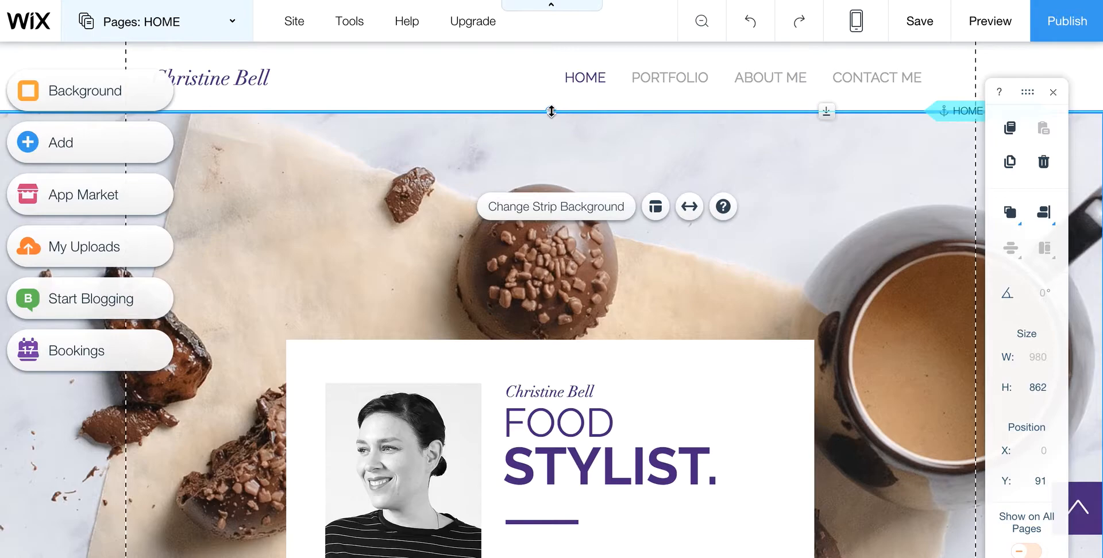
drag(551, 111, 551, 169)
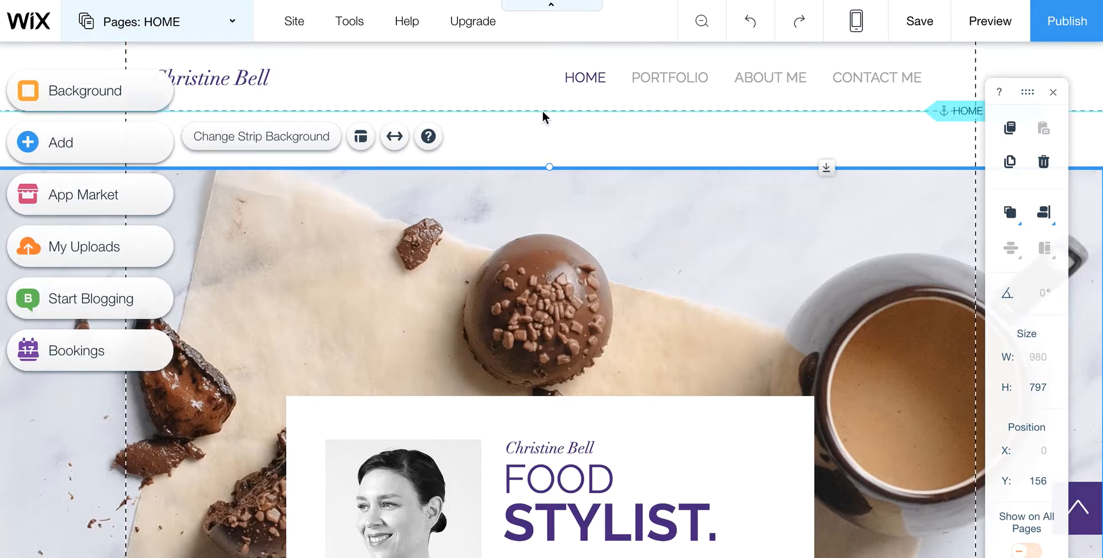
drag(548, 165, 549, 110)
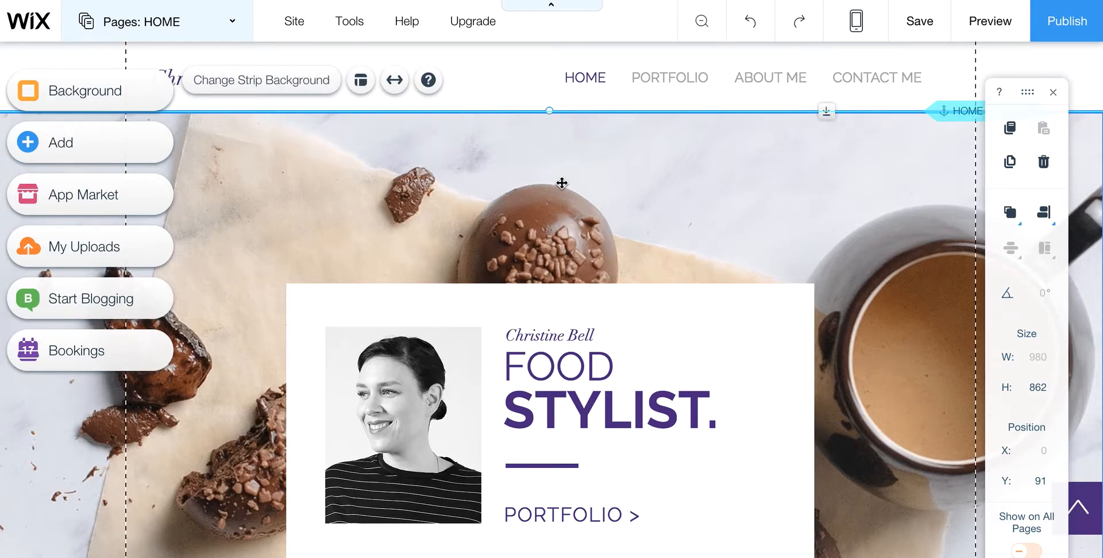
scroll(562, 182, down, 3)
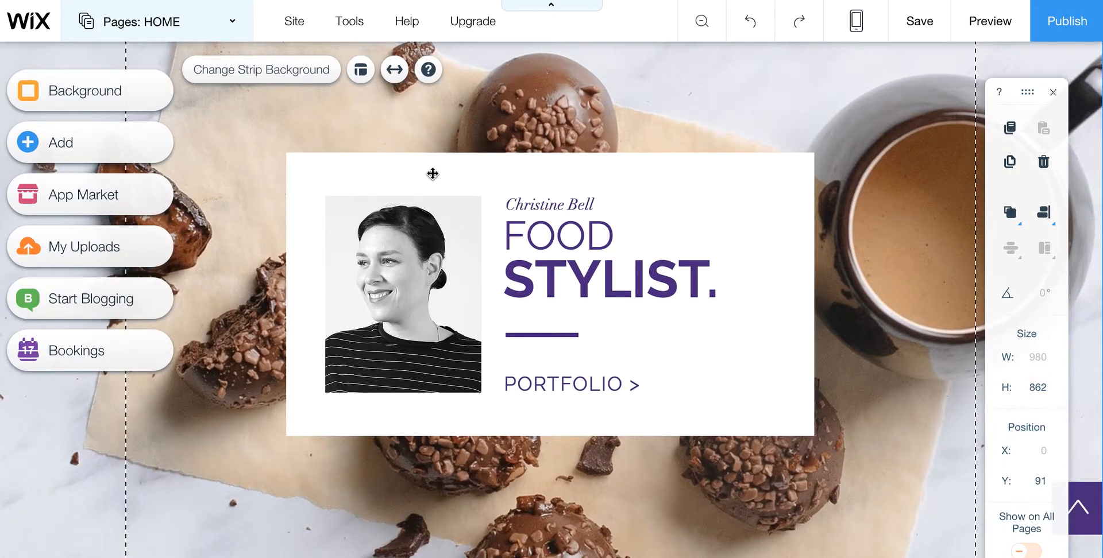
scroll(477, 124, up, 3)
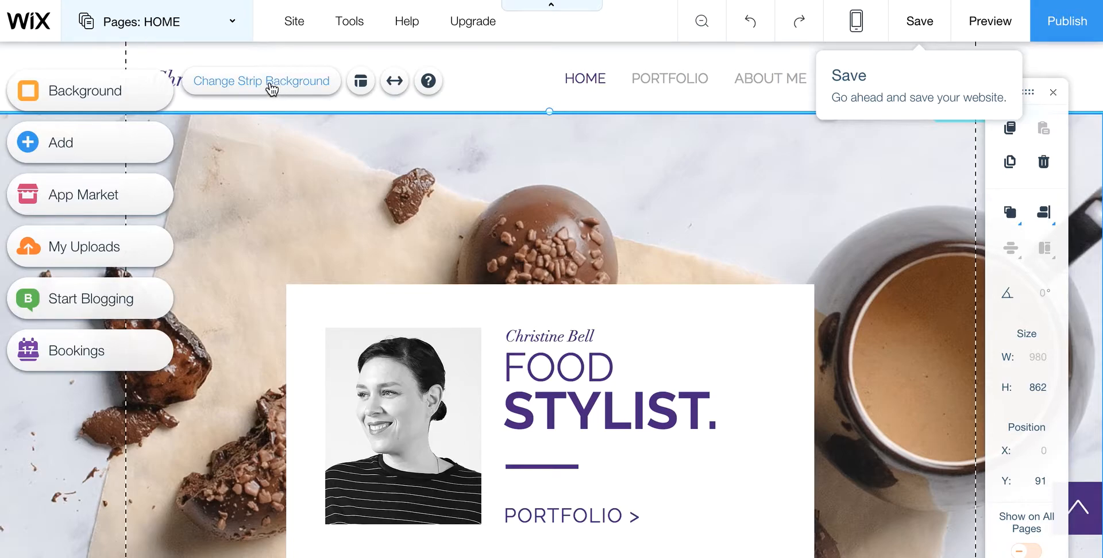
Review the opening strip's background image settings, including opacity, color behind the image, scroll effects, and scaling and positioning
click(310, 87)
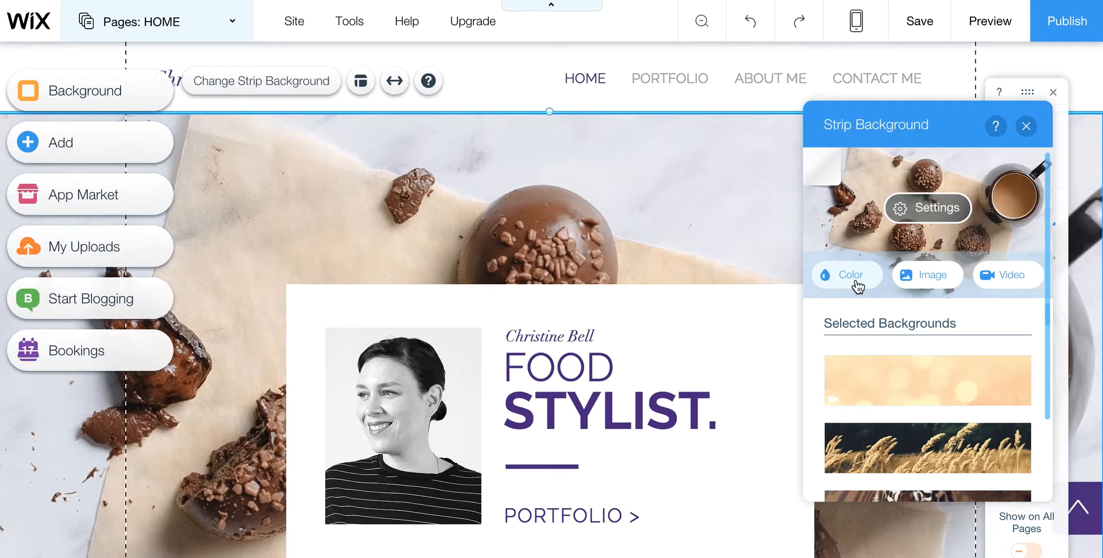
click(900, 217)
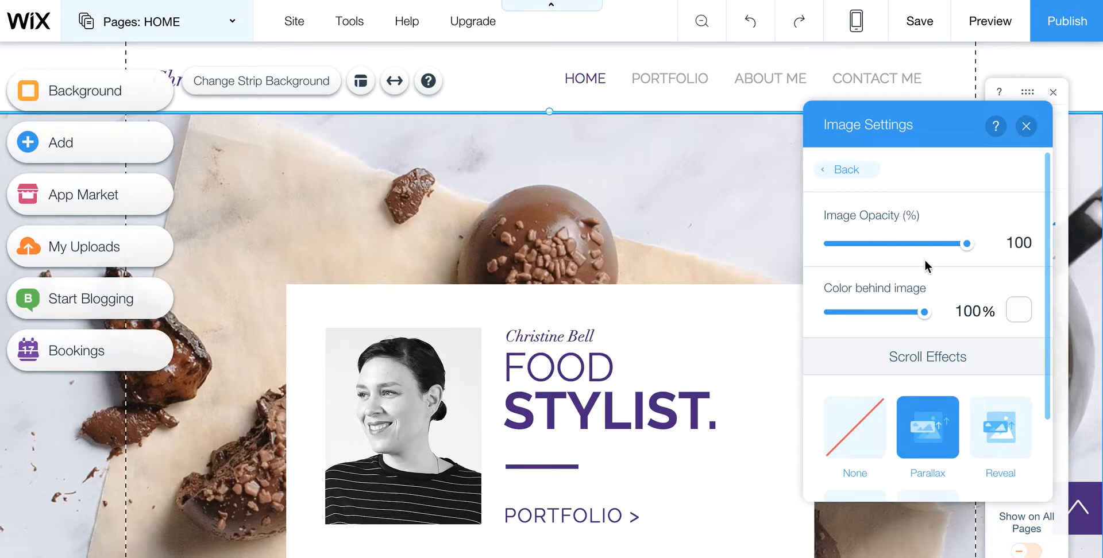
scroll(926, 266, down, 5)
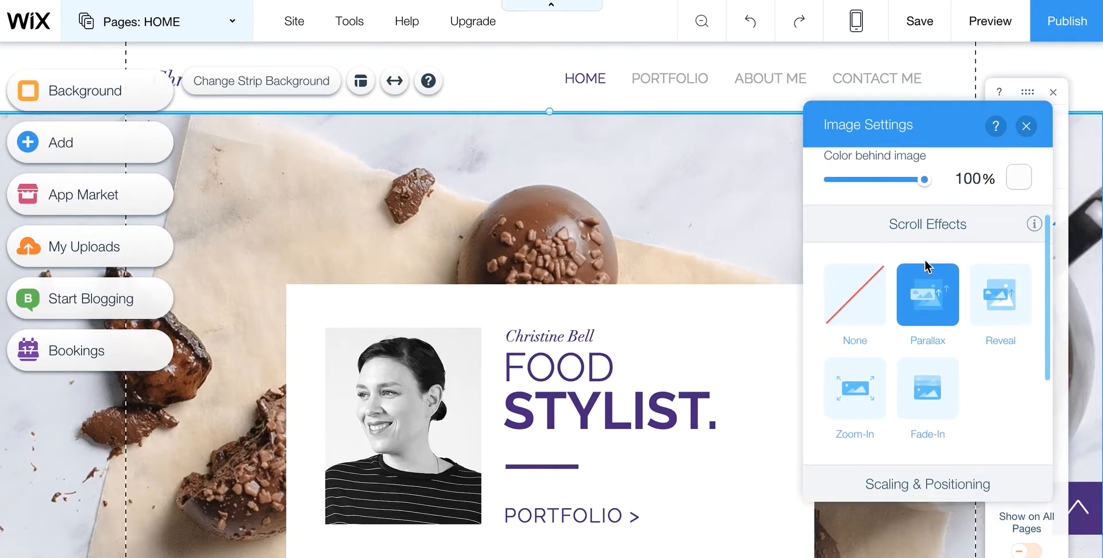
scroll(919, 342, down, 4)
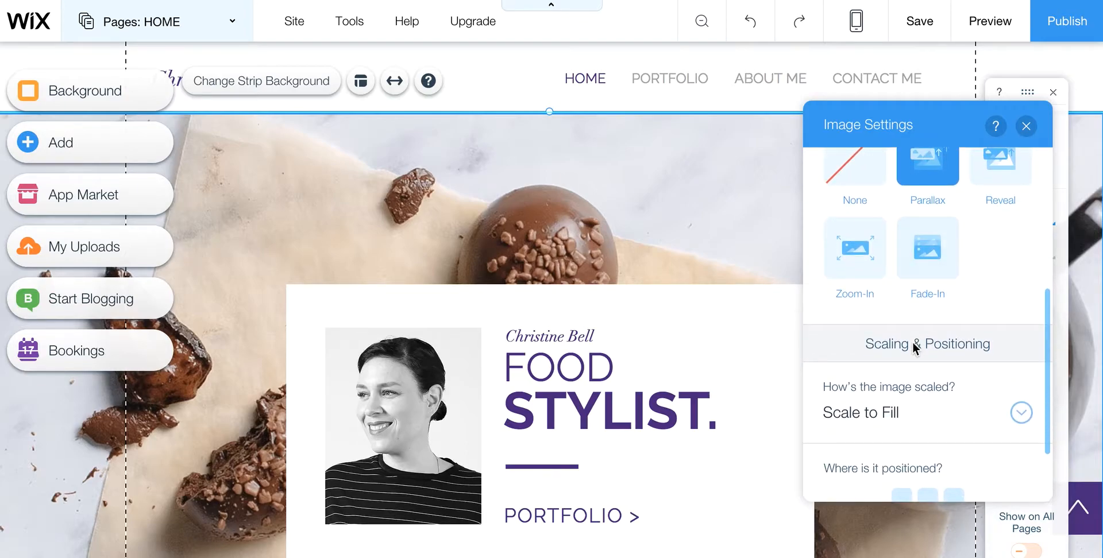
scroll(915, 347, down, 3)
scroll(913, 348, up, 10)
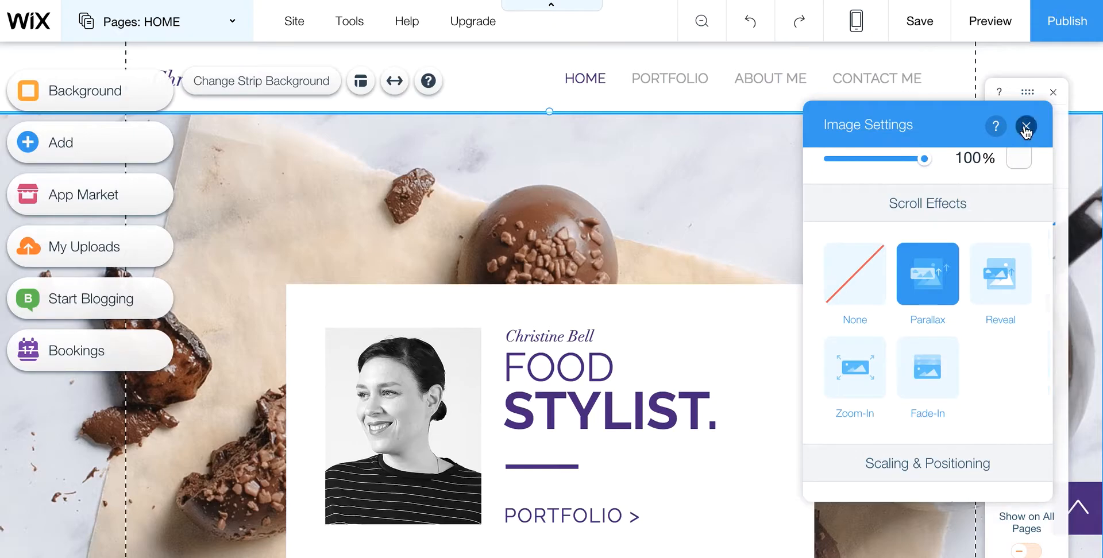
click(1026, 127)
Browse the selected backgrounds offered for the opening strip without choosing one
click(289, 86)
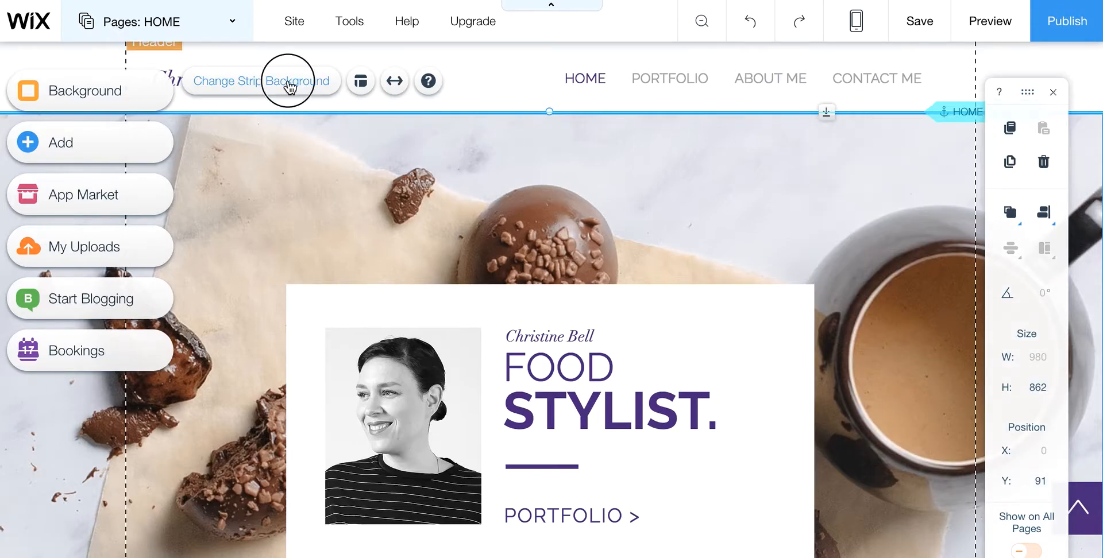
scroll(928, 359, down, 3)
scroll(931, 360, down, 5)
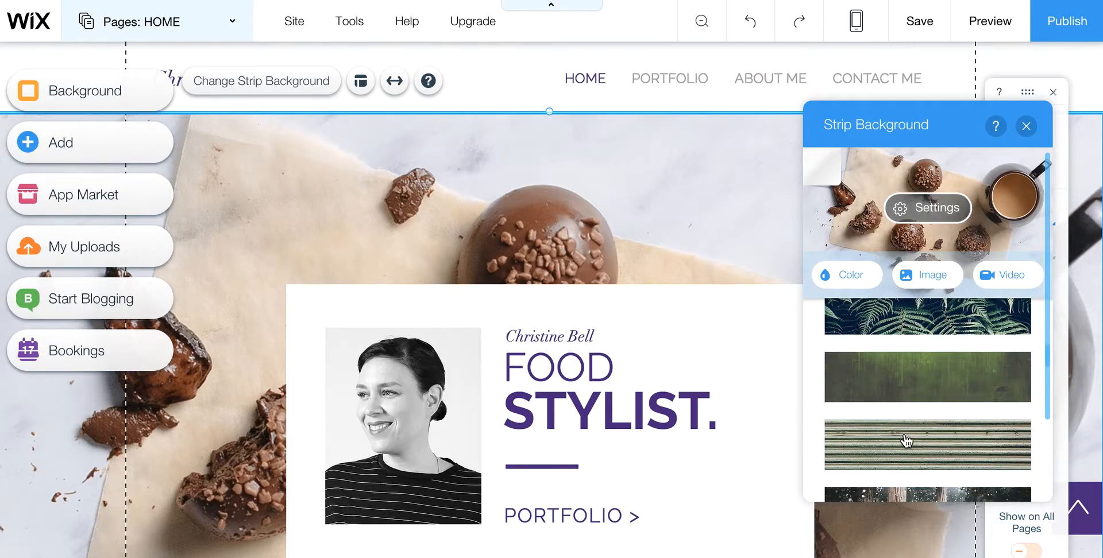
scroll(907, 441, up, 7)
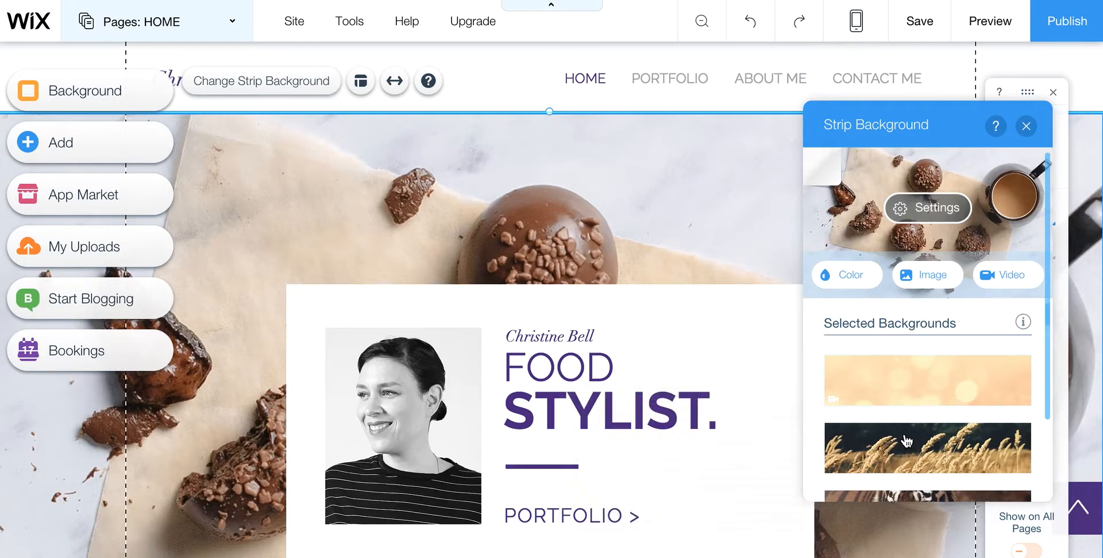
click(1027, 127)
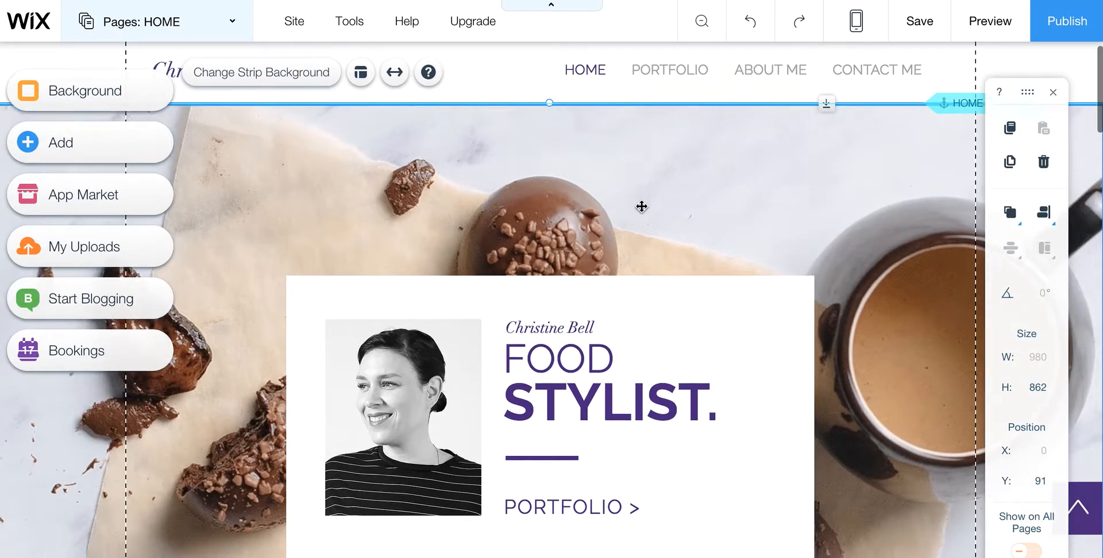
Select the introduction's container box and move it up and back down within the strip, leaving it at Y 358
scroll(642, 204, down, 1)
scroll(640, 172, down, 2)
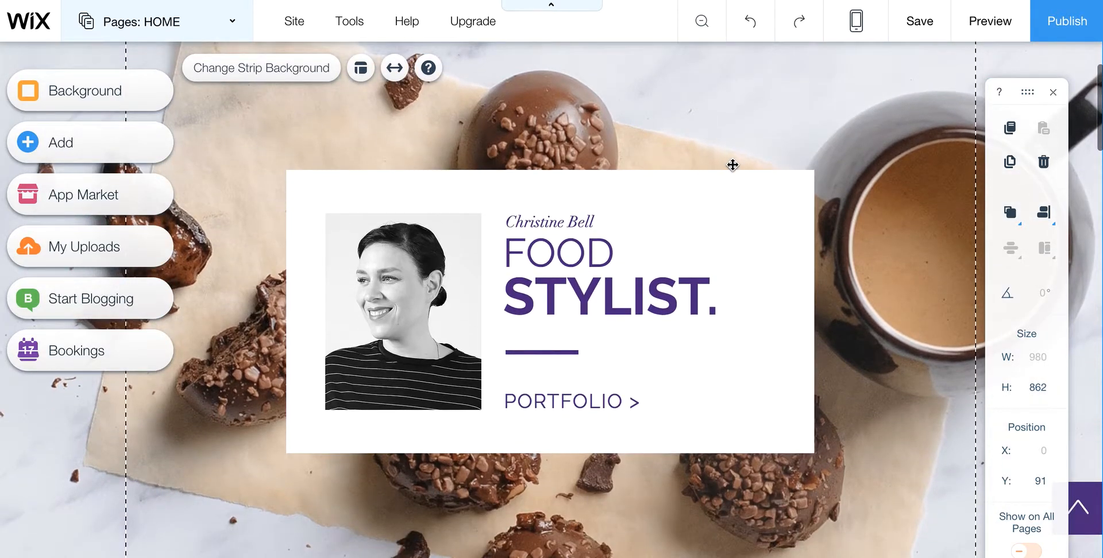
click(748, 185)
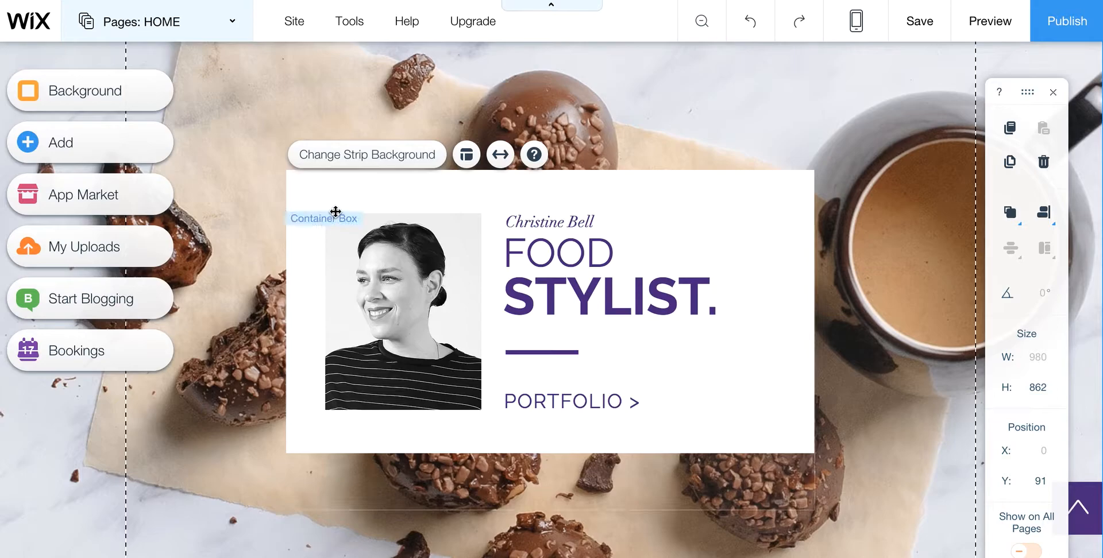
click(366, 440)
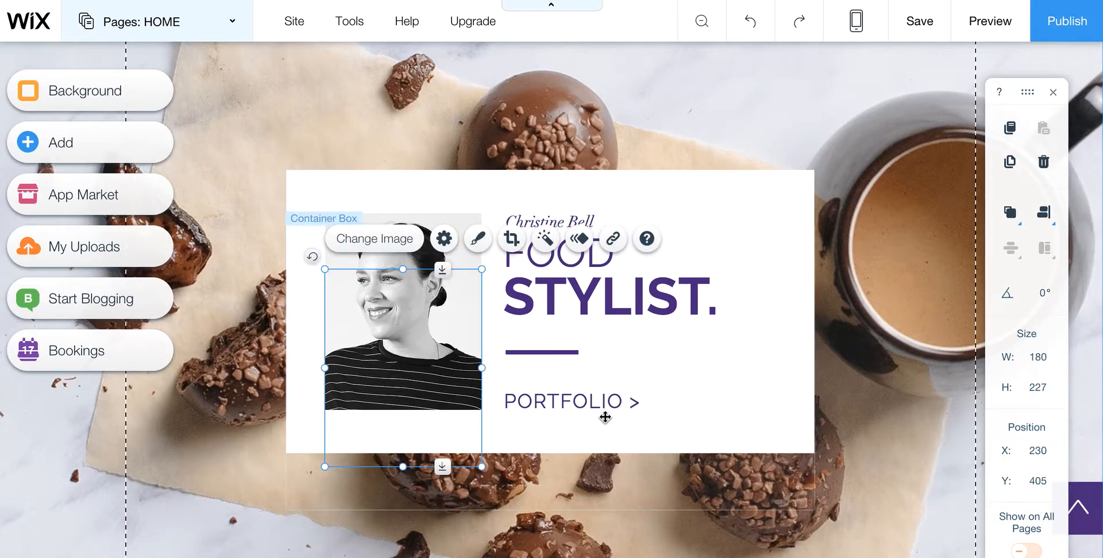
click(605, 440)
click(768, 205)
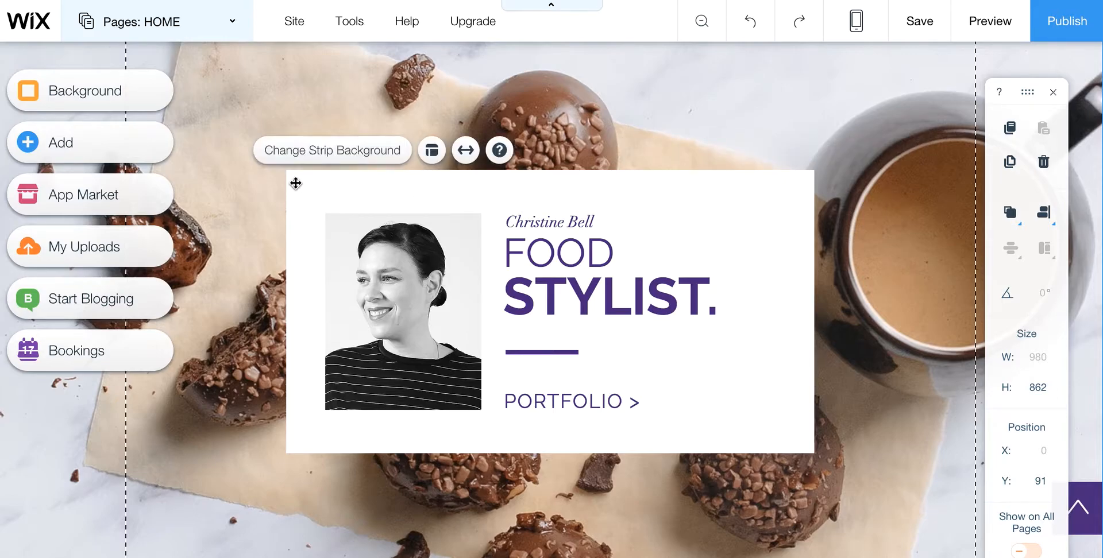
click(301, 253)
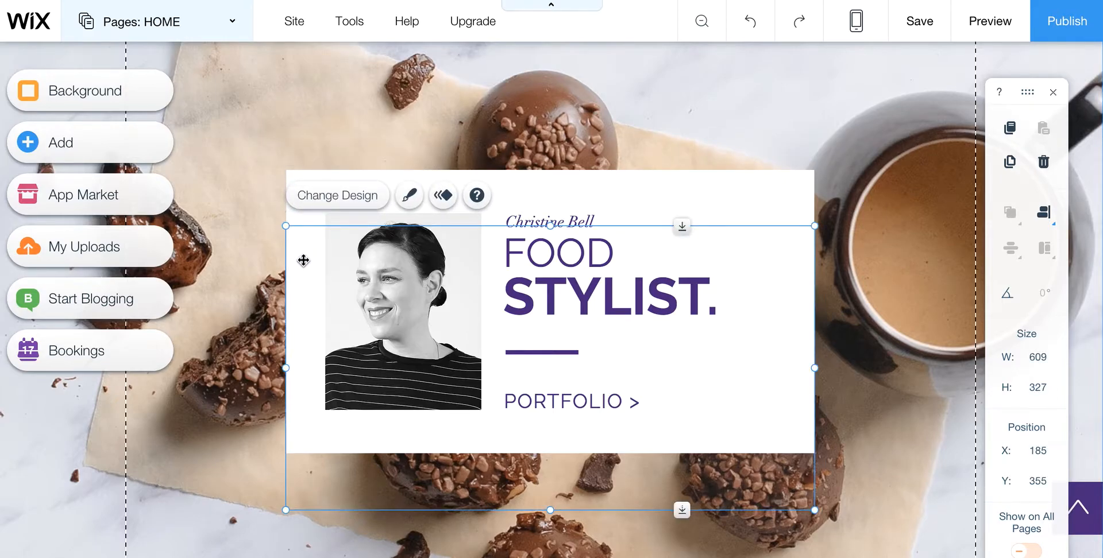
drag(303, 262, 304, 231)
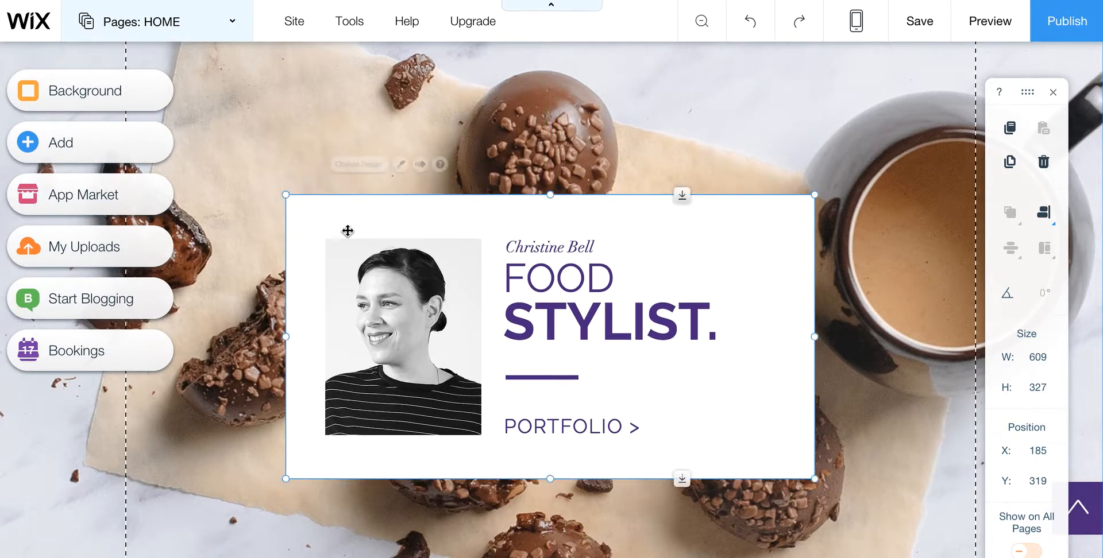
drag(408, 213, 397, 249)
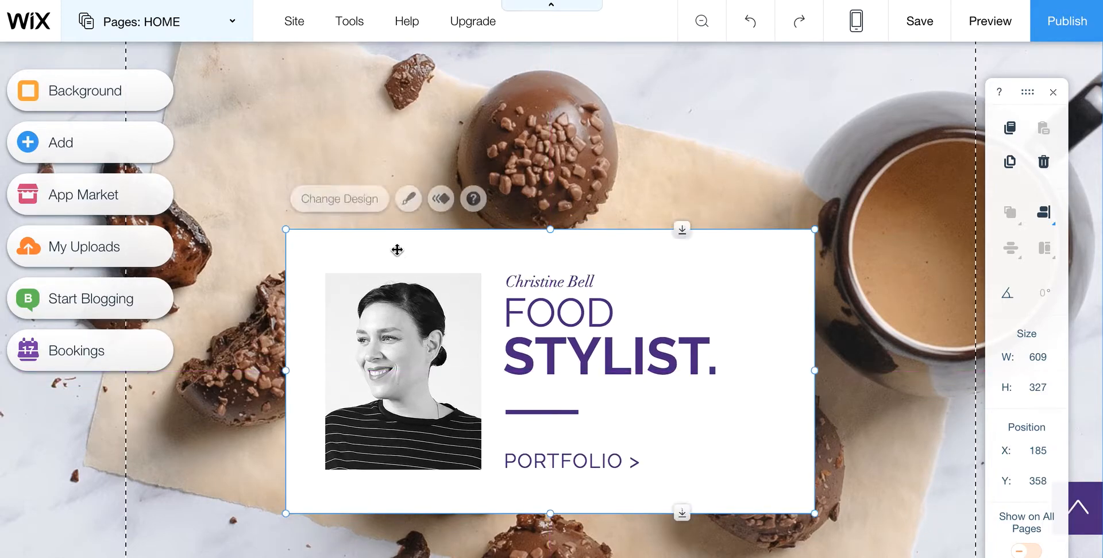
Try several ready-made box designs on the introduction container, including the themed blue and light boxes and a dark blue one
scroll(663, 174, down, 2)
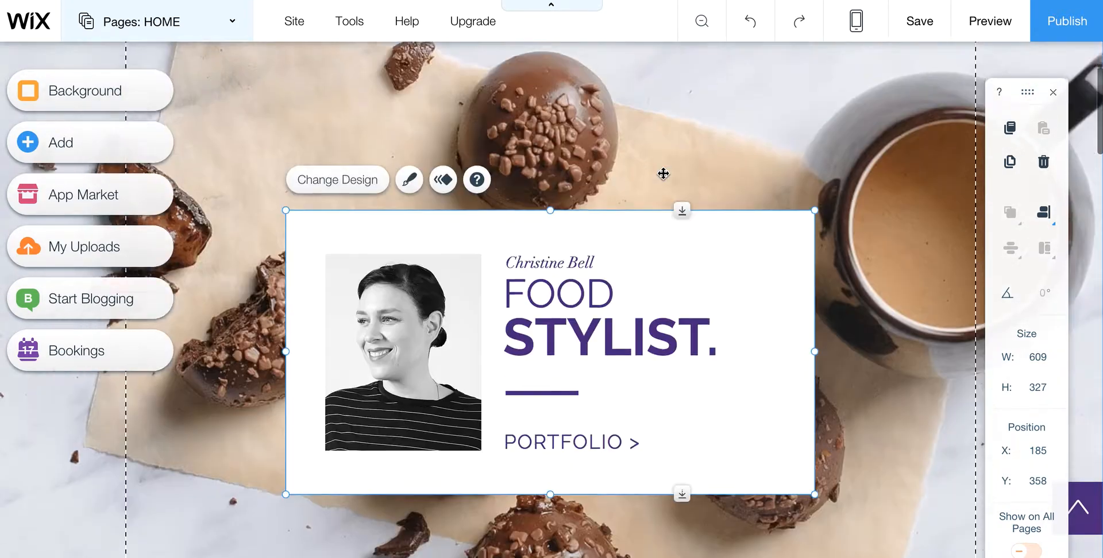
scroll(663, 173, down, 2)
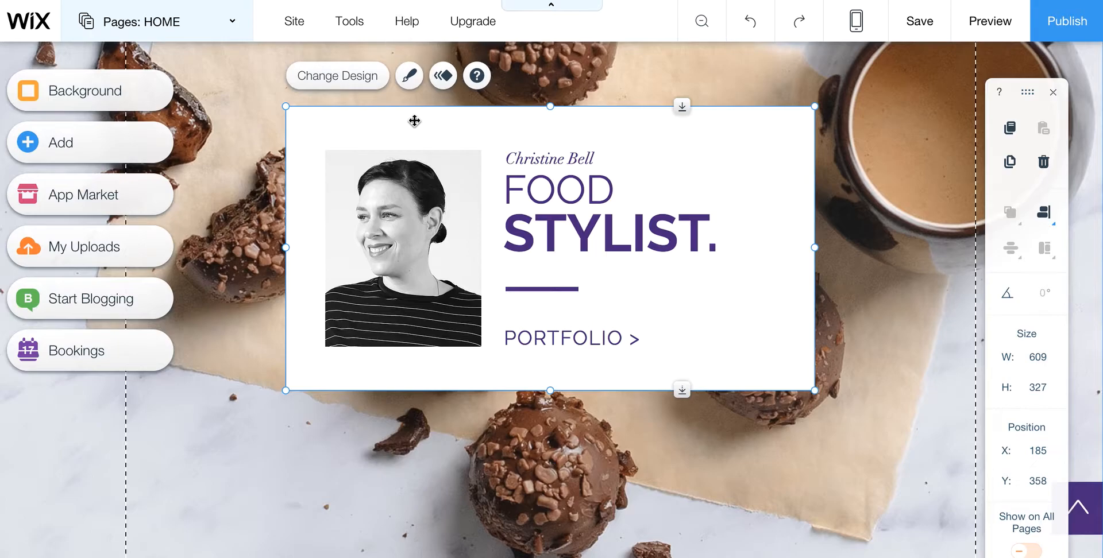
click(409, 77)
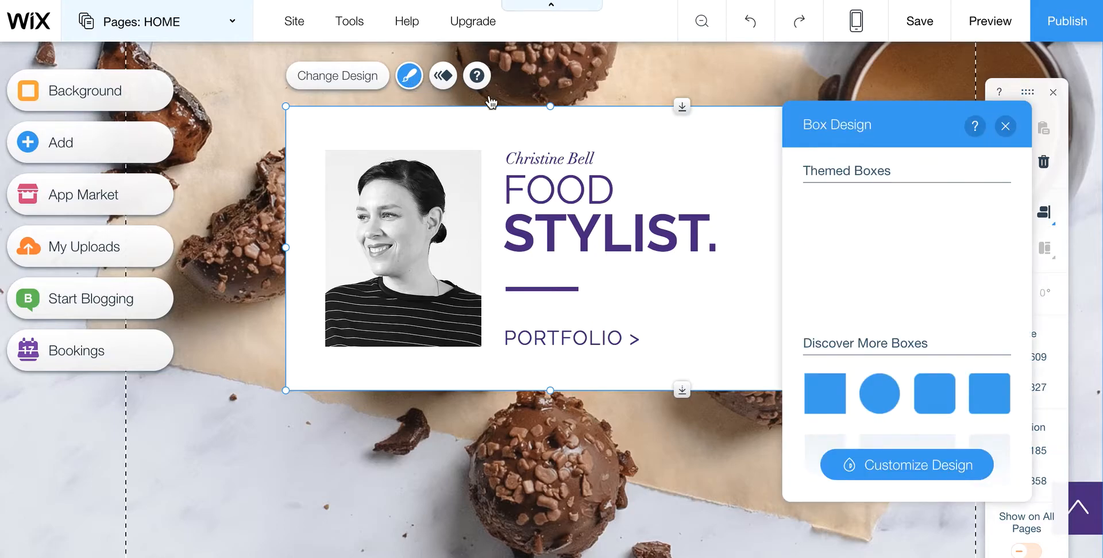
click(942, 285)
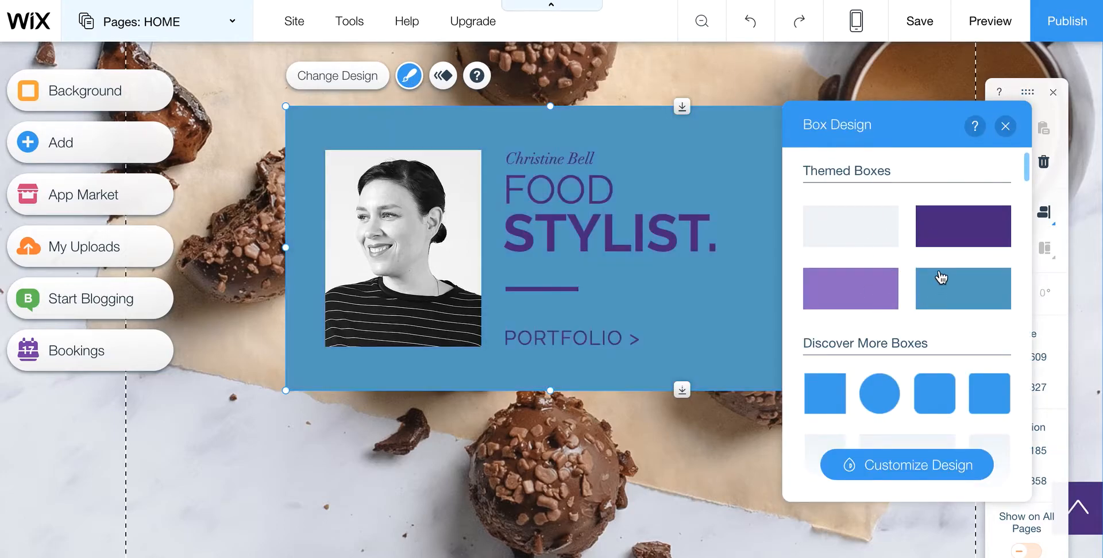
scroll(938, 278, down, 3)
scroll(931, 267, up, 1)
click(862, 243)
click(859, 178)
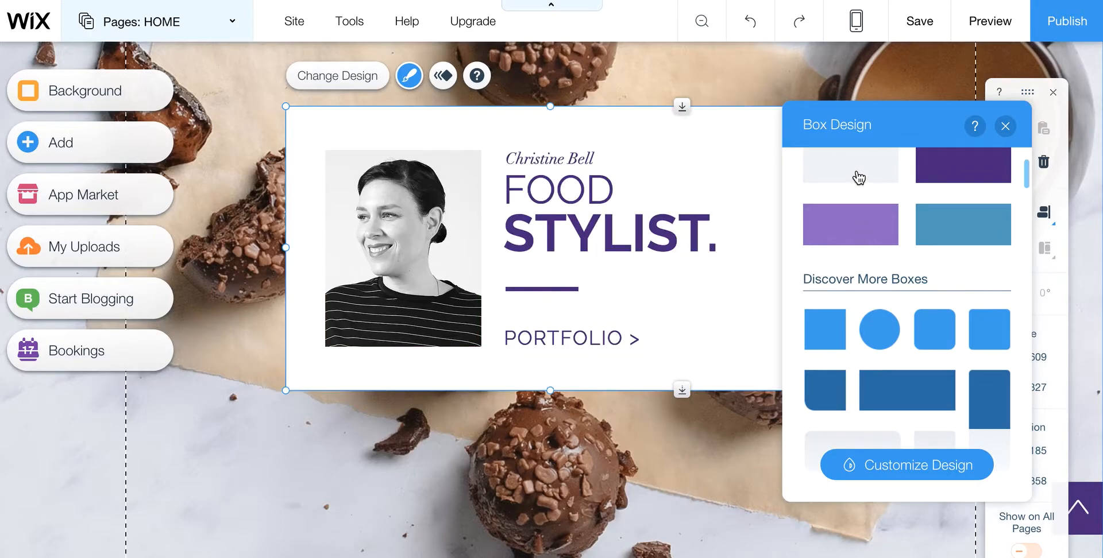
scroll(875, 287, down, 3)
click(877, 290)
scroll(878, 291, down, 2)
scroll(878, 291, down, 10)
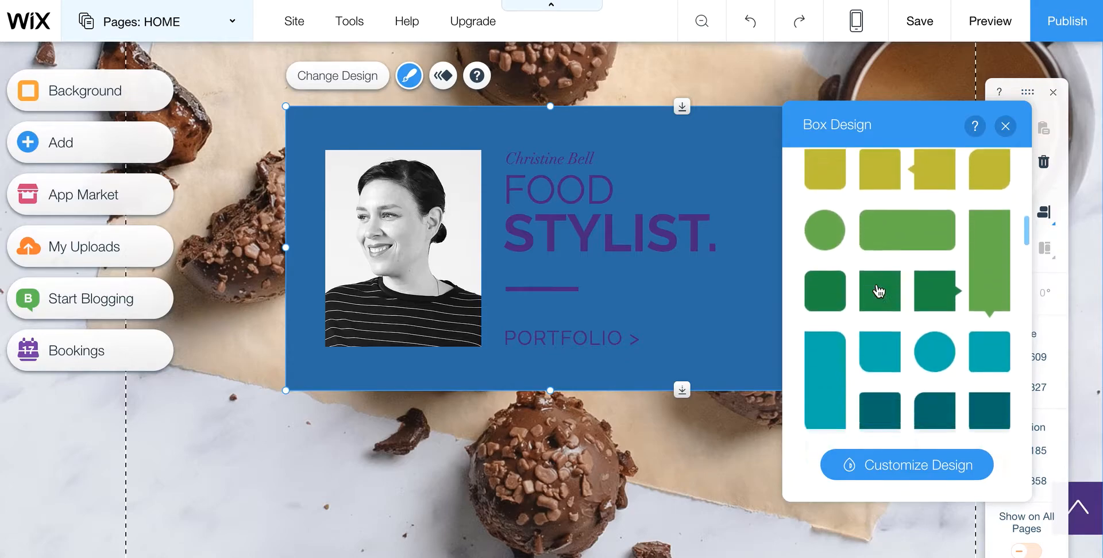
Customize the container's box design, trying the gradient style and the dark-framed style with left and right folds
click(892, 472)
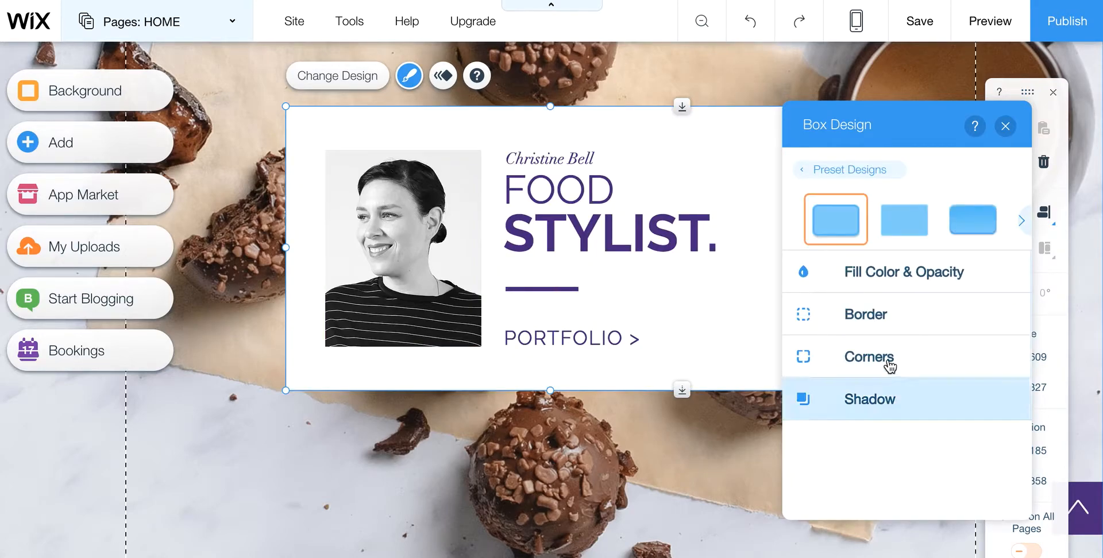
click(924, 232)
click(978, 227)
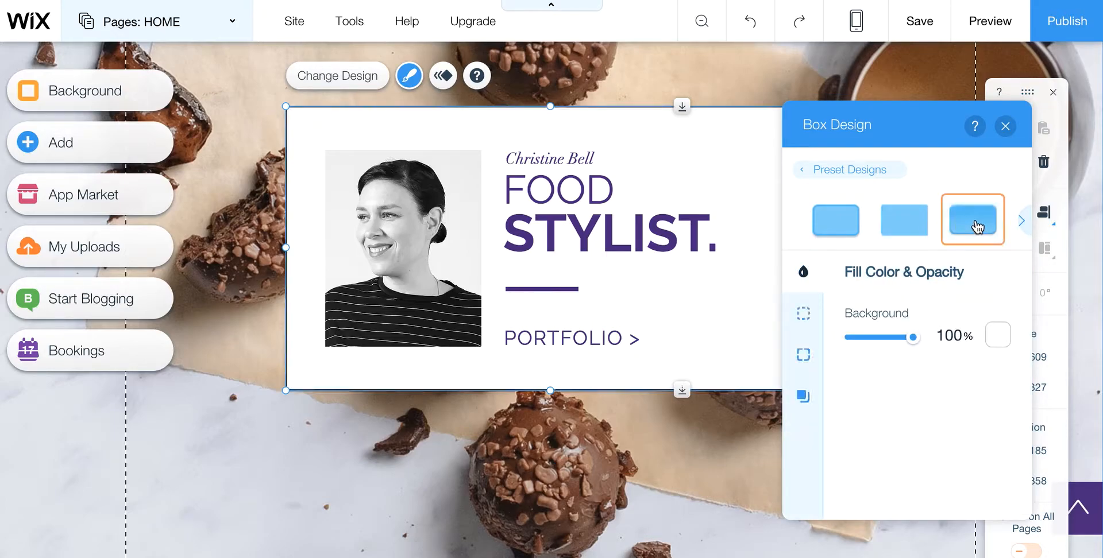
click(1018, 223)
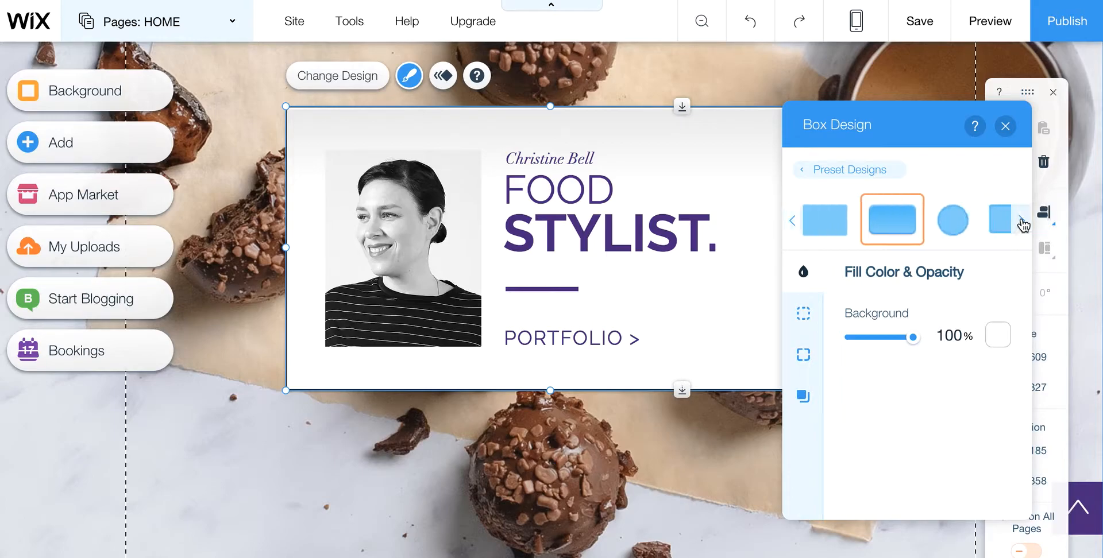
click(1021, 223)
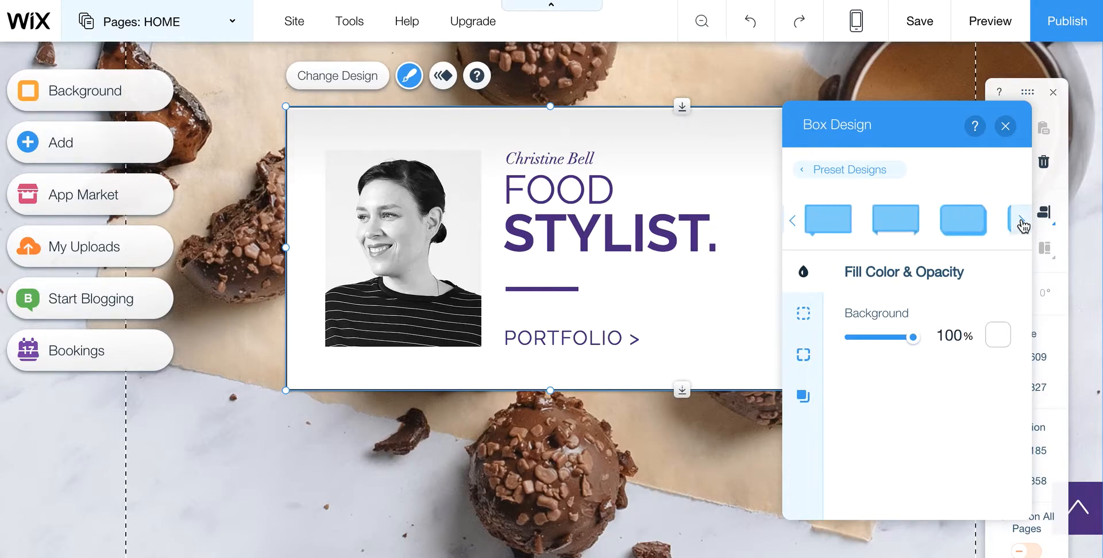
click(913, 226)
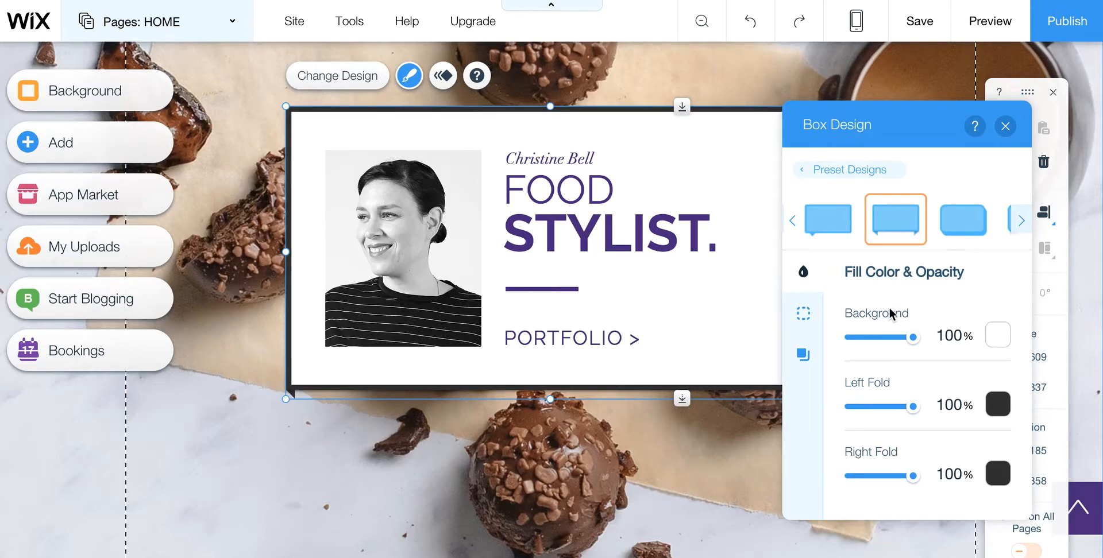
Return to the preset box designs and apply the plain light themed box to the introduction container
click(794, 221)
click(793, 222)
click(794, 223)
click(794, 223)
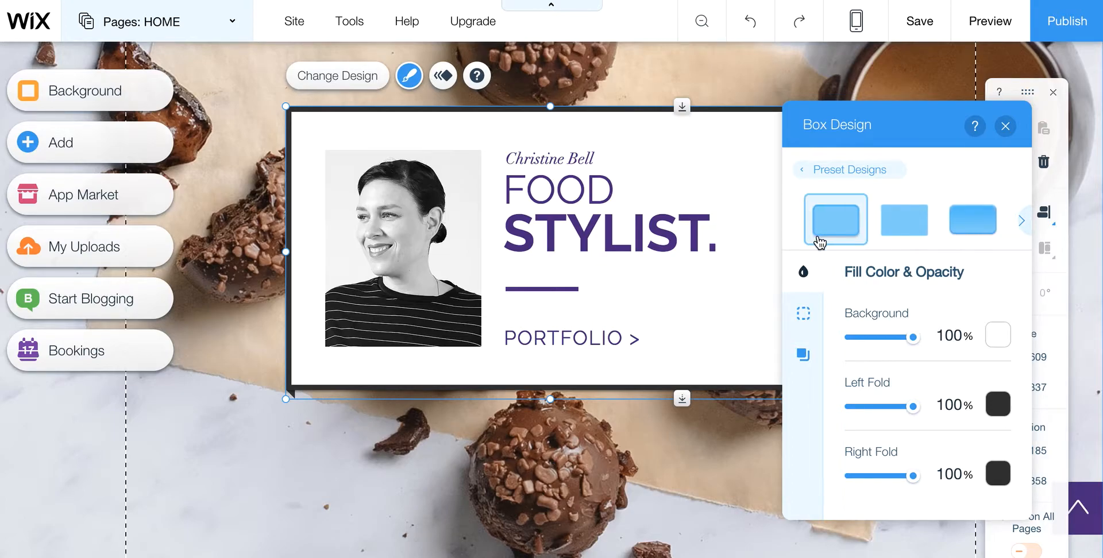
click(834, 173)
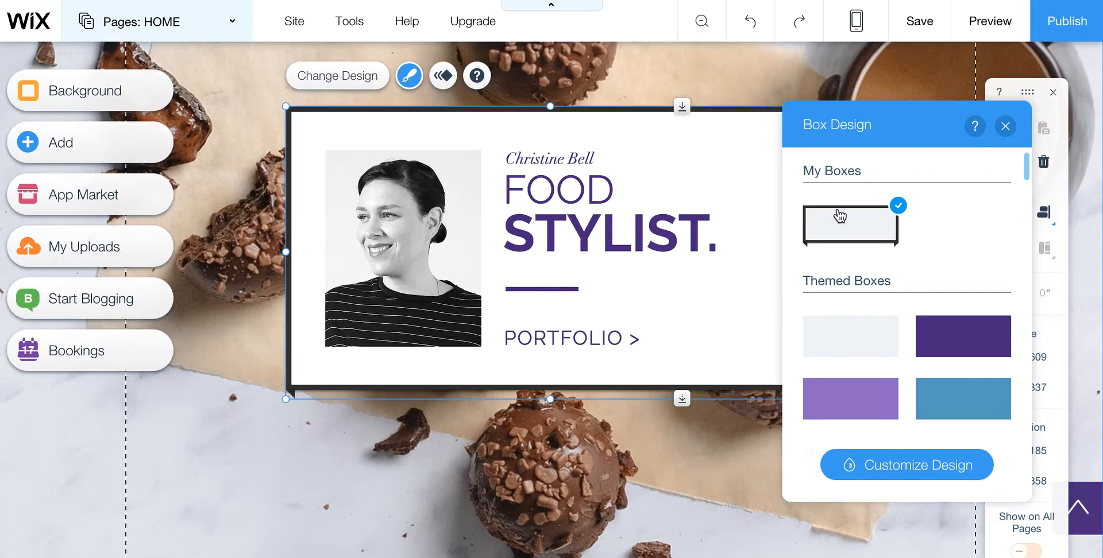
click(840, 337)
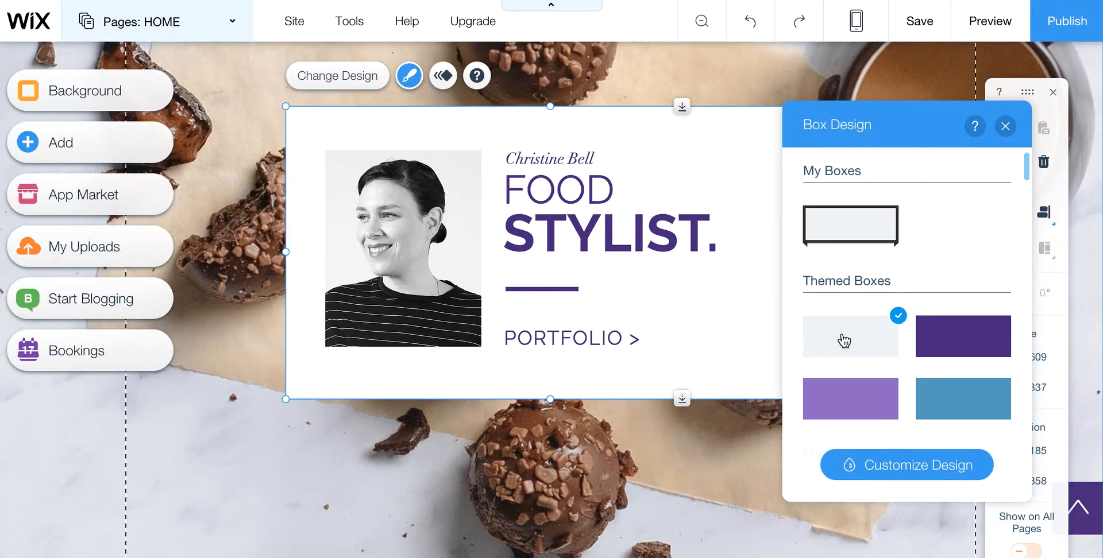
Review the customization options for the introduction container's box design, including its fill color and opacity, and leave the design settings
click(903, 466)
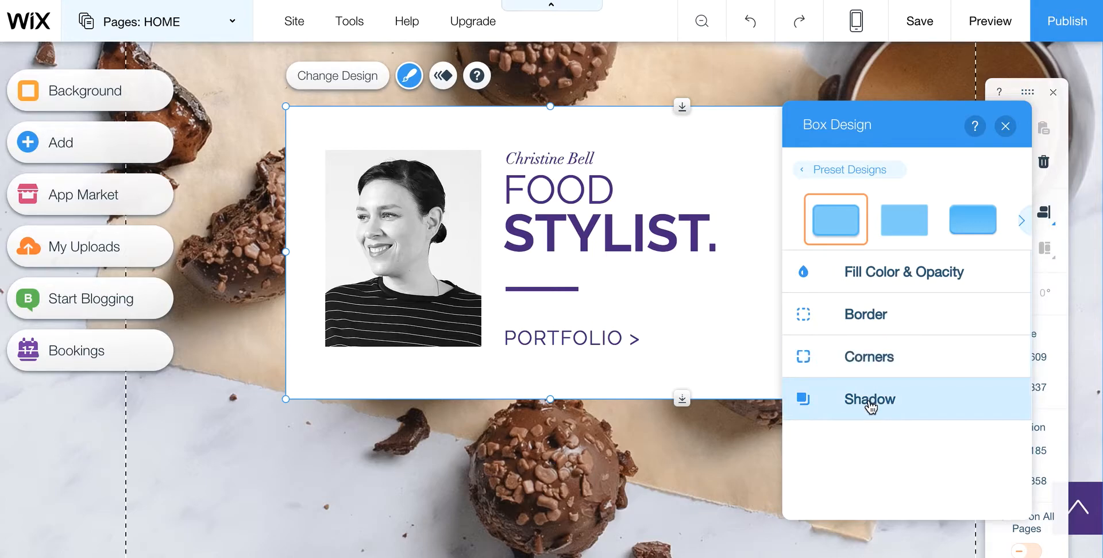
click(856, 273)
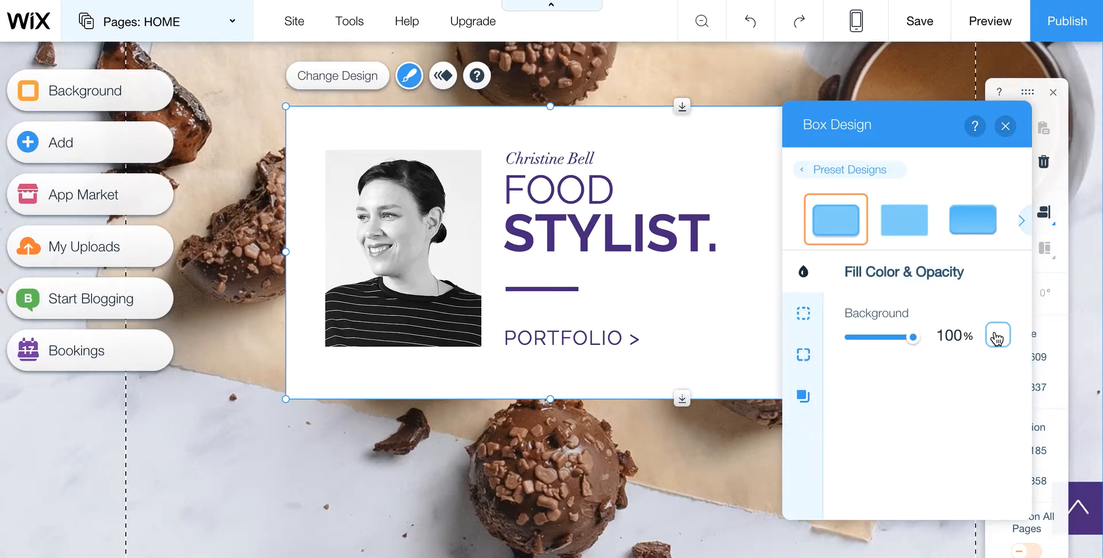
click(1005, 126)
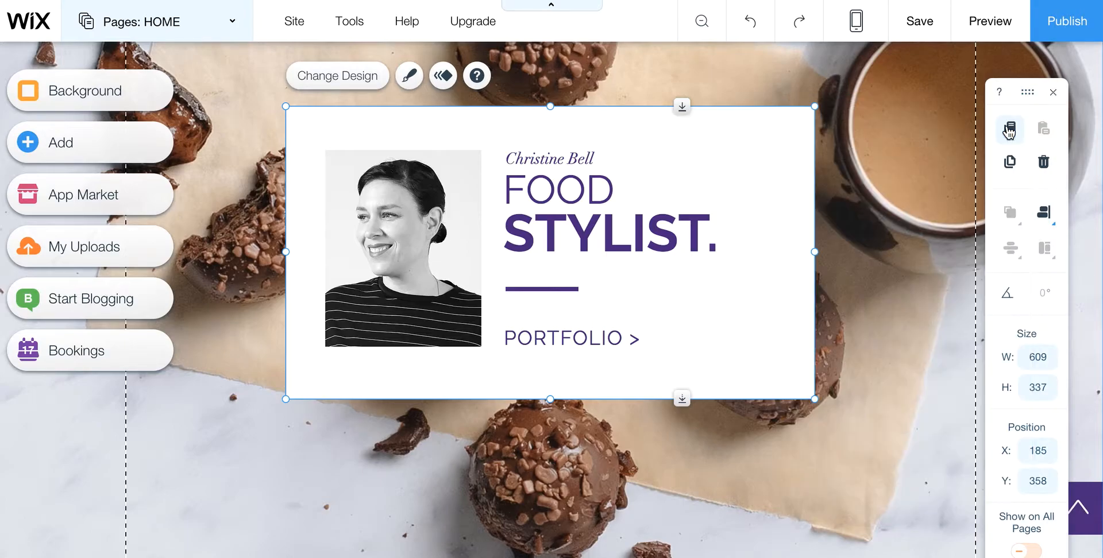
Review the text settings of the FOOD STYLIST heading, including theme, font and size, and select the portrait photo to see its options
click(581, 194)
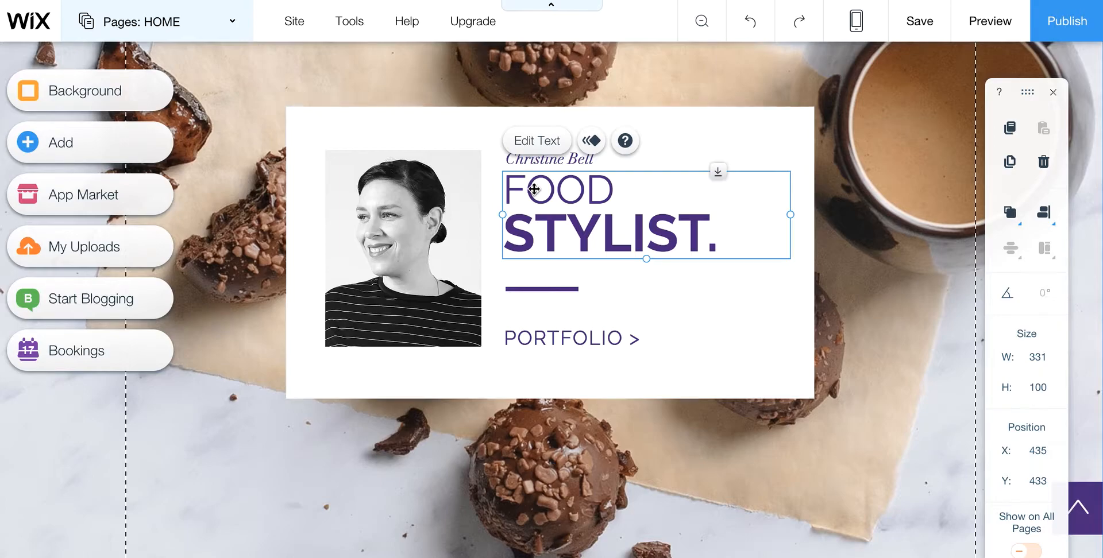
click(526, 143)
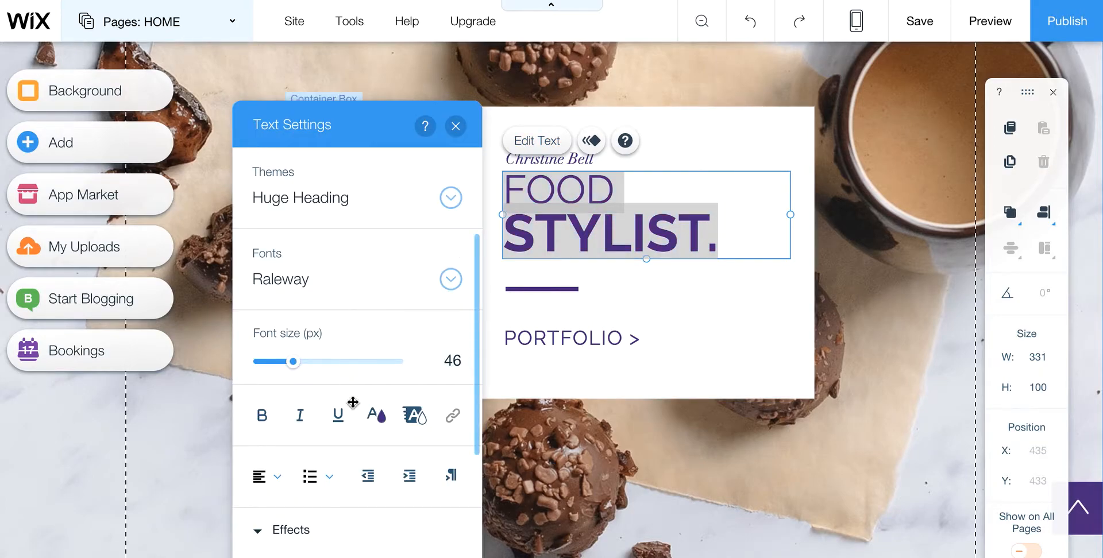
scroll(374, 434, down, 2)
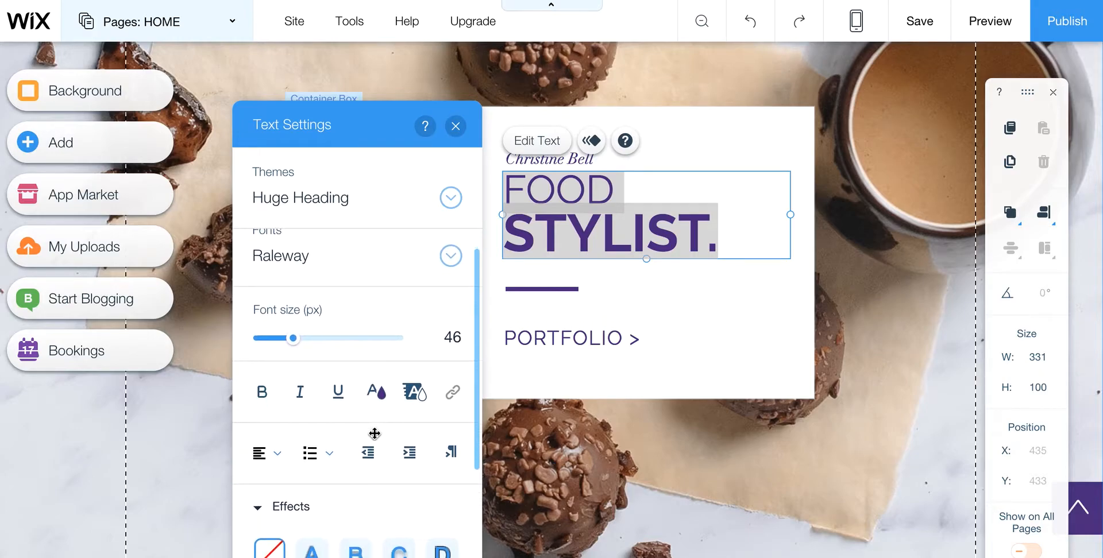
scroll(375, 434, up, 2)
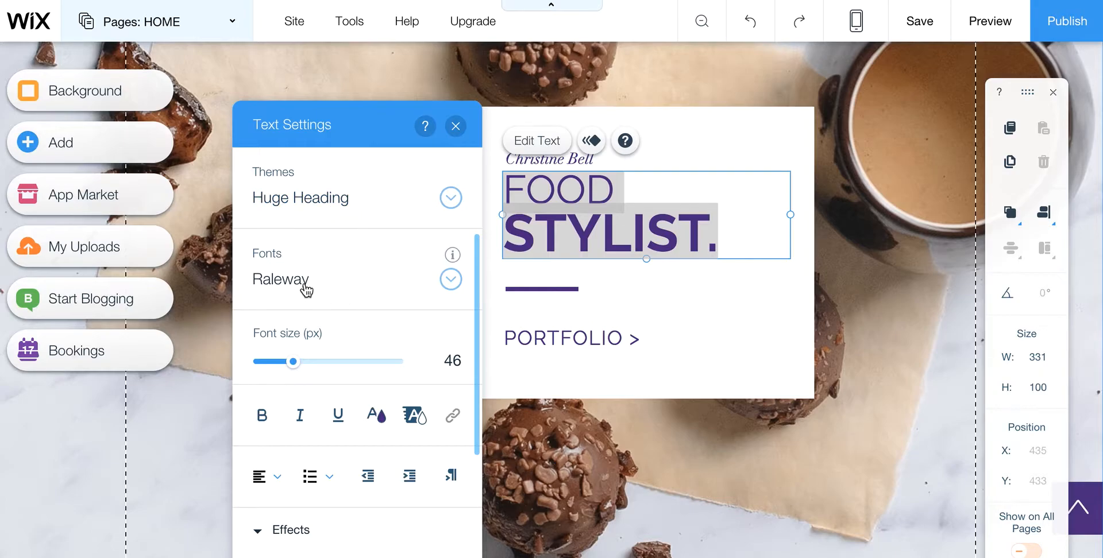
click(455, 129)
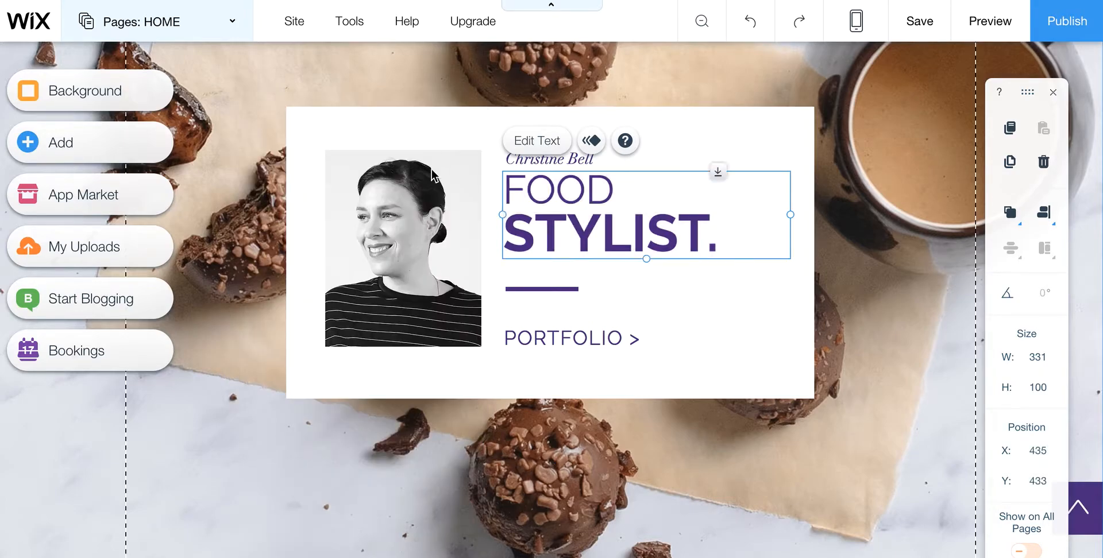
click(410, 229)
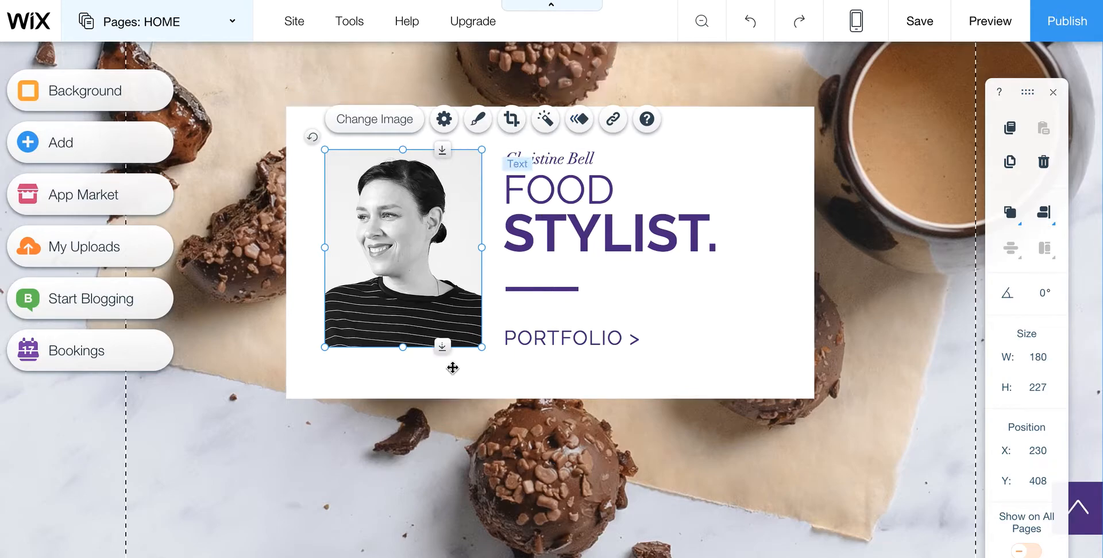
Select the introduction strip and look through the home page's strips, from the project columns to the About section and back to the introduction
click(240, 417)
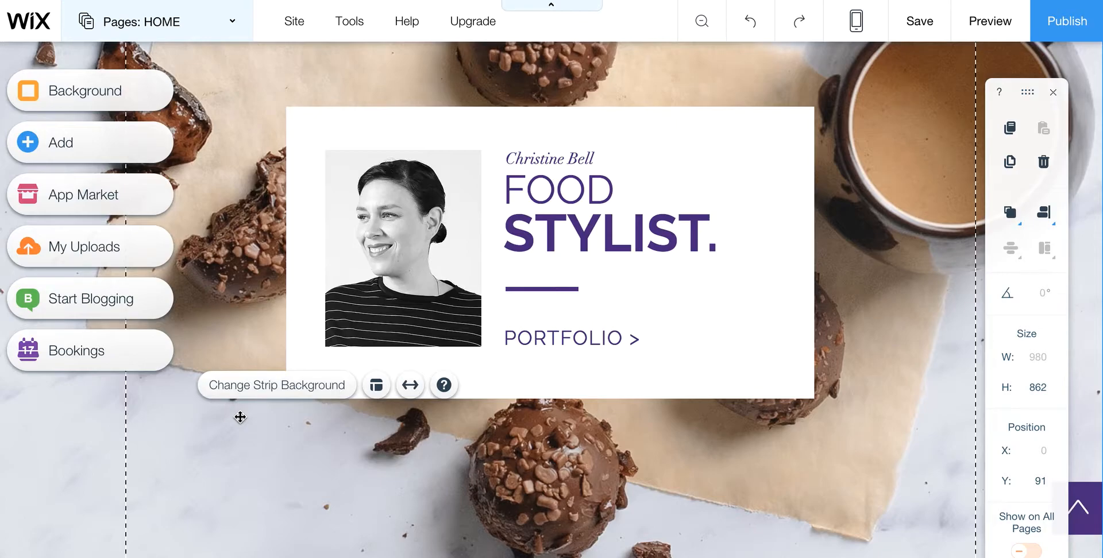
scroll(240, 417, down, 5)
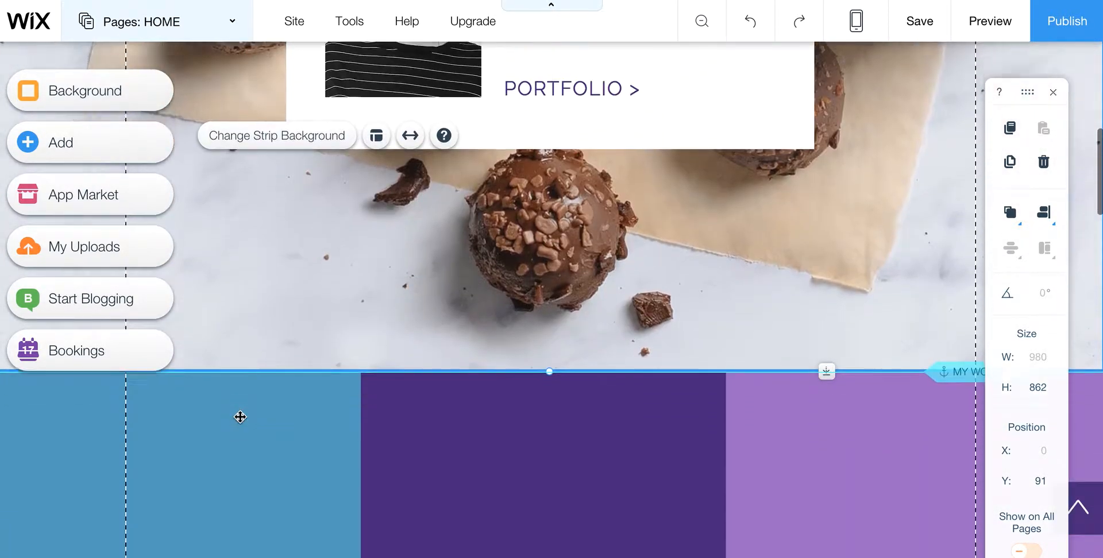
scroll(241, 417, down, 6)
scroll(240, 417, down, 4)
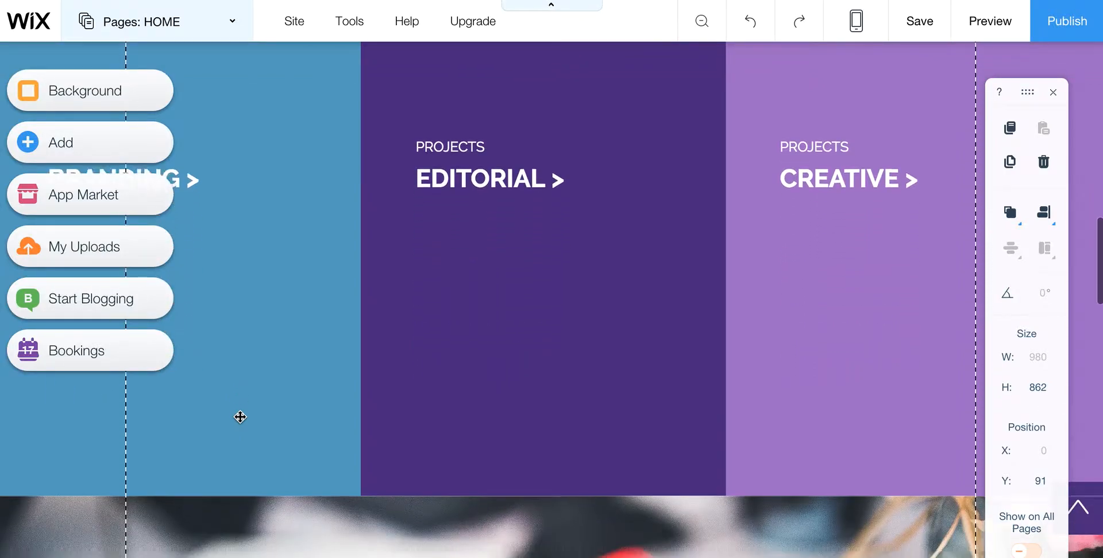
scroll(240, 417, up, 5)
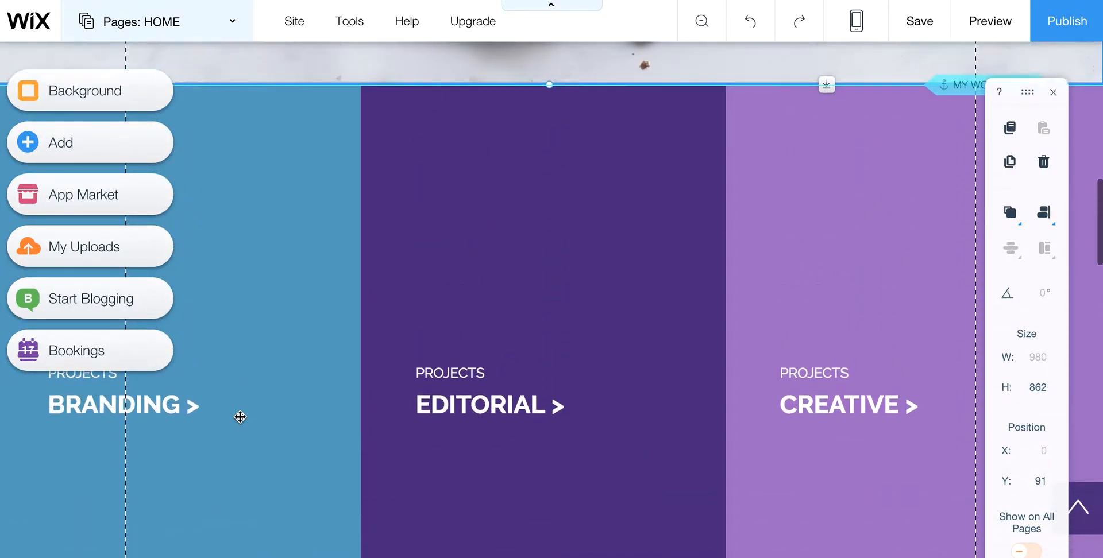
scroll(240, 418, up, 2)
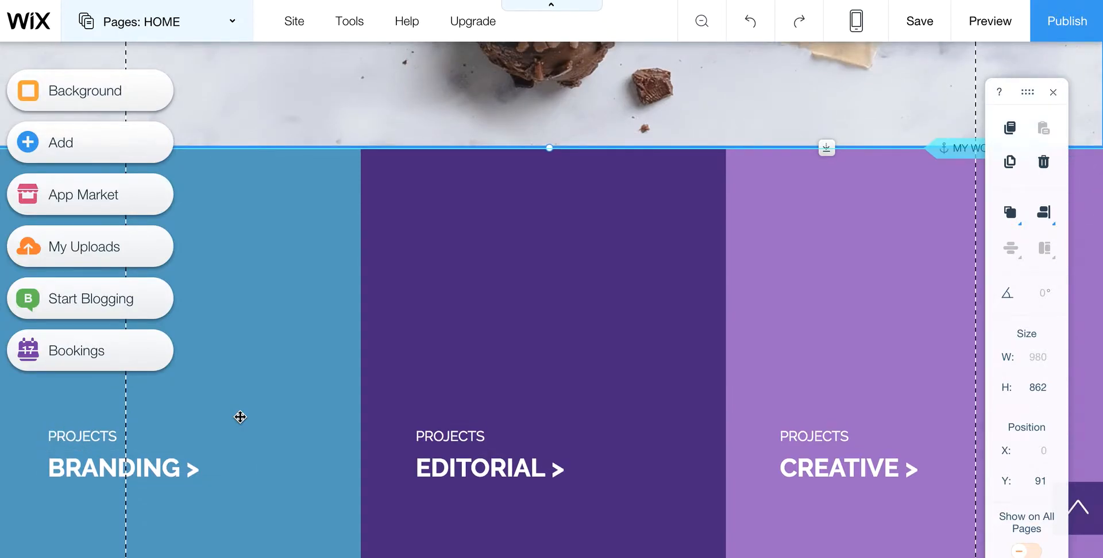
scroll(240, 417, down, 3)
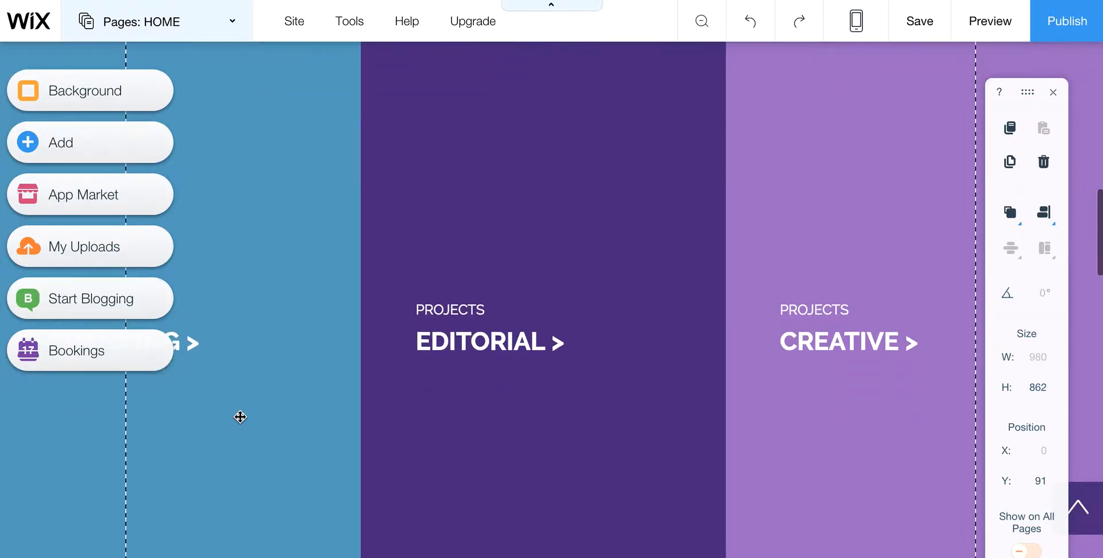
scroll(240, 417, down, 4)
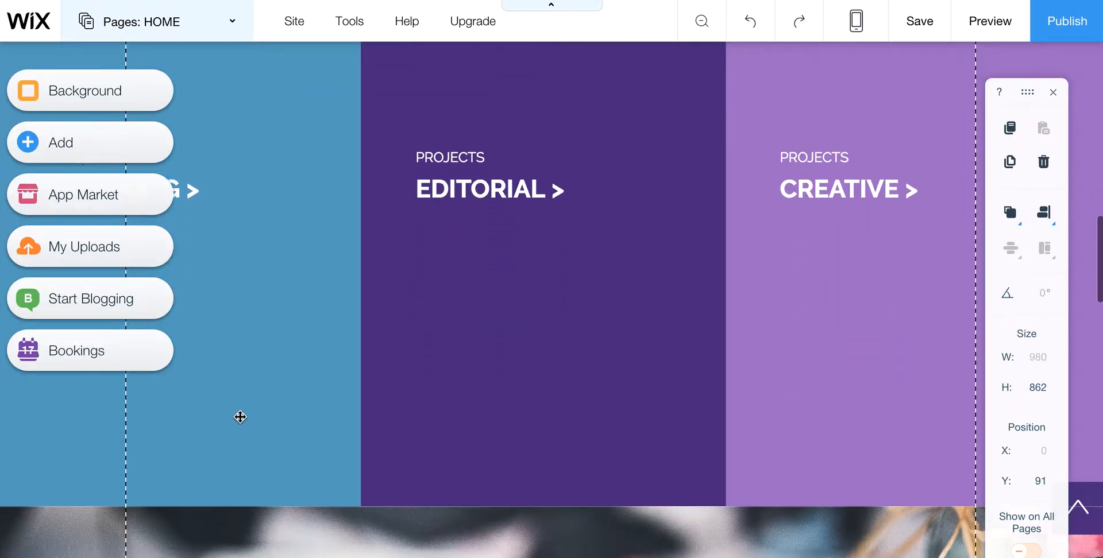
scroll(240, 417, down, 1)
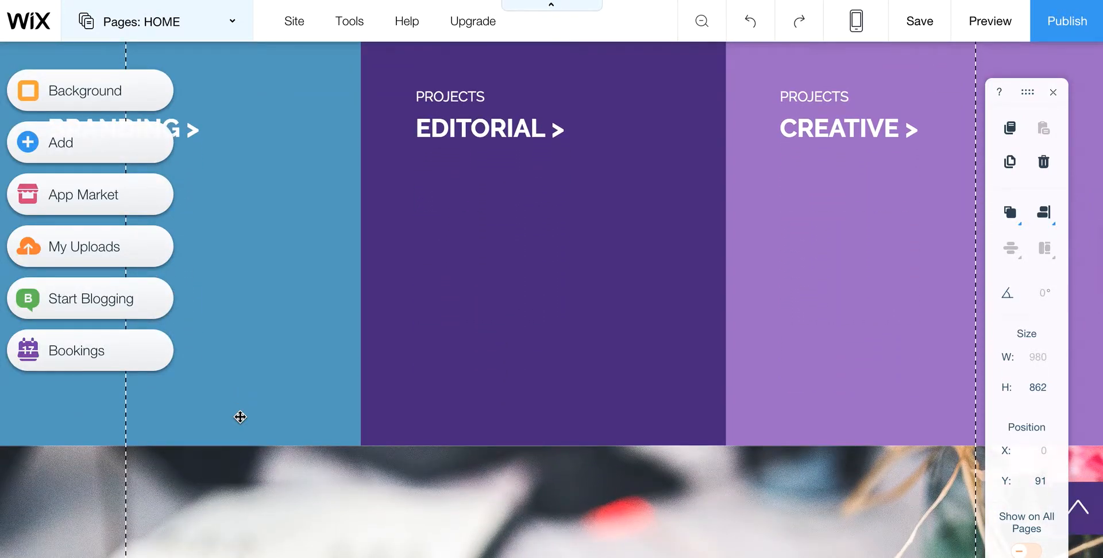
scroll(241, 417, down, 1)
scroll(240, 417, down, 8)
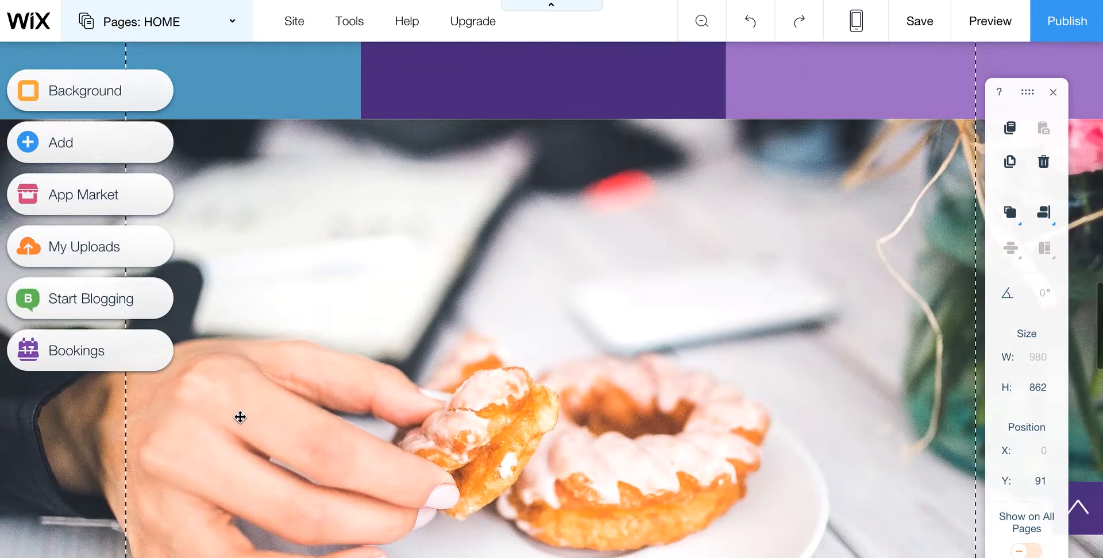
scroll(240, 417, down, 3)
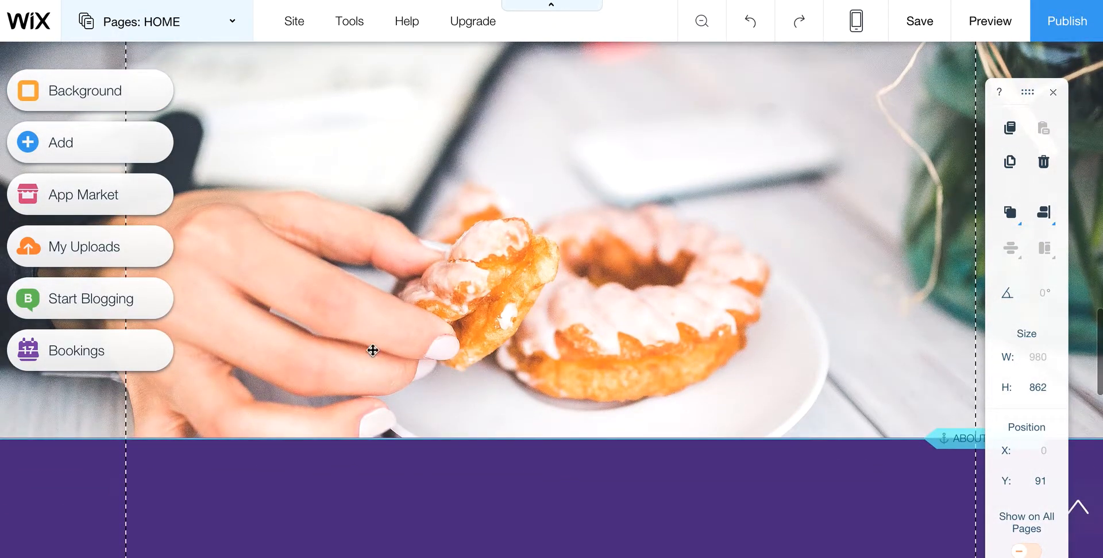
scroll(367, 308, down, 9)
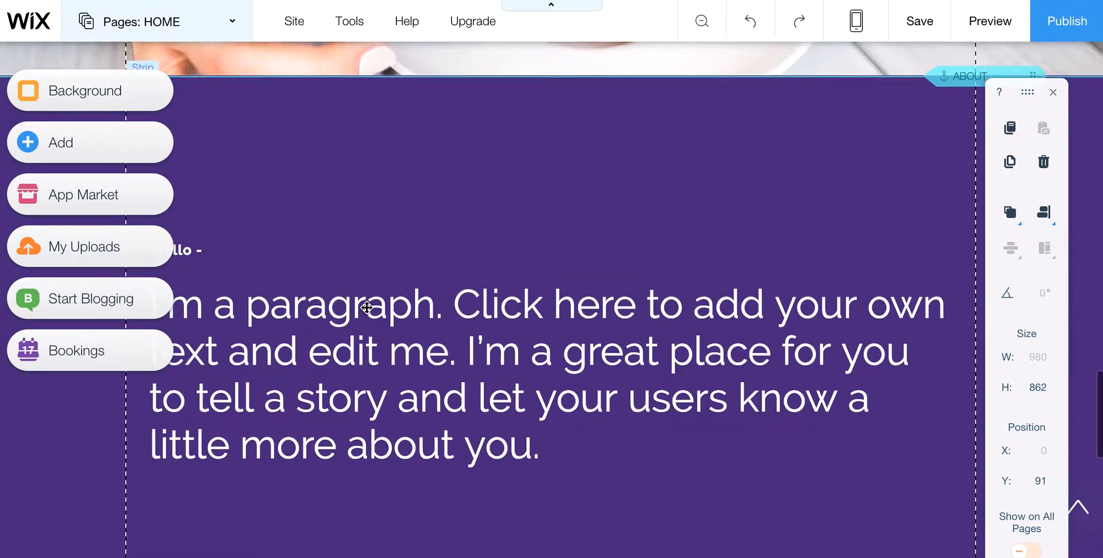
scroll(367, 308, up, 14)
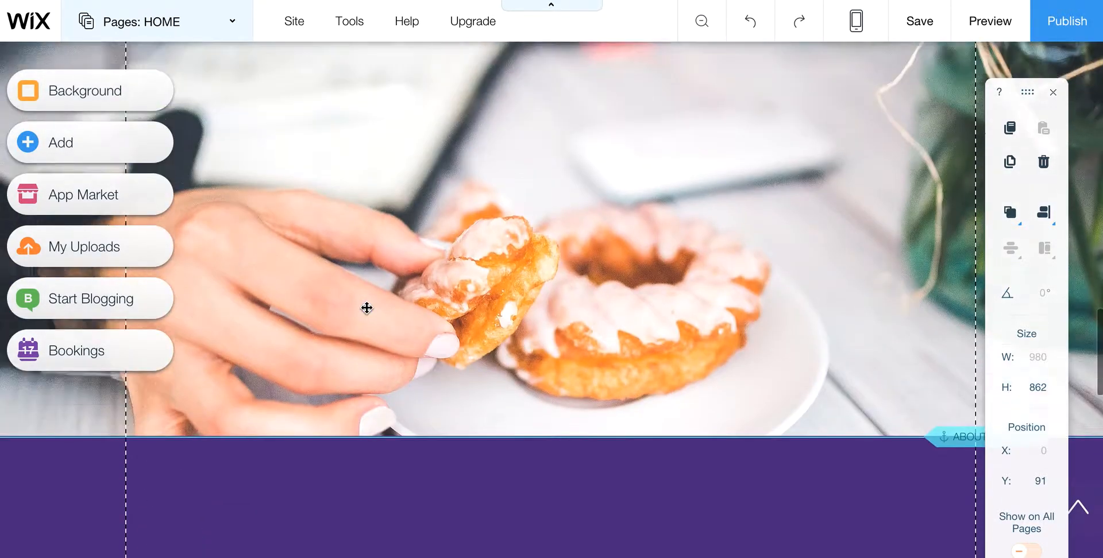
scroll(366, 308, up, 10)
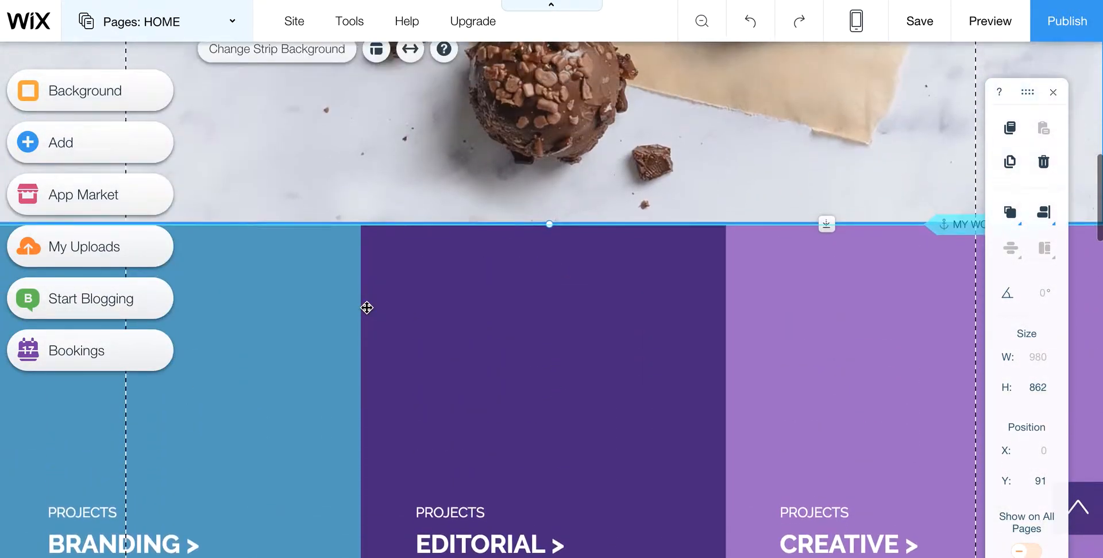
scroll(366, 308, up, 7)
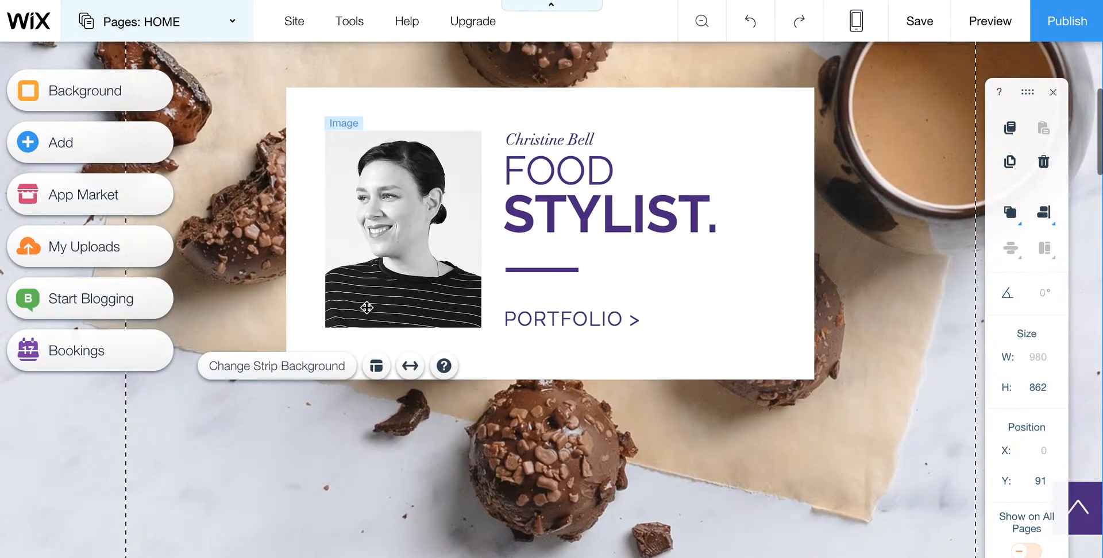
scroll(367, 308, up, 2)
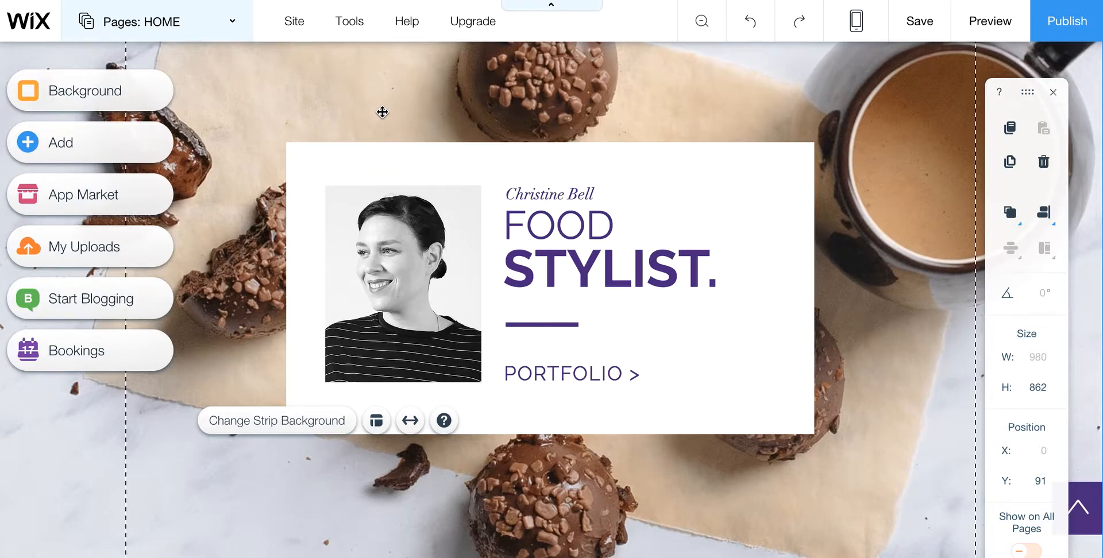
scroll(423, 151, up, 3)
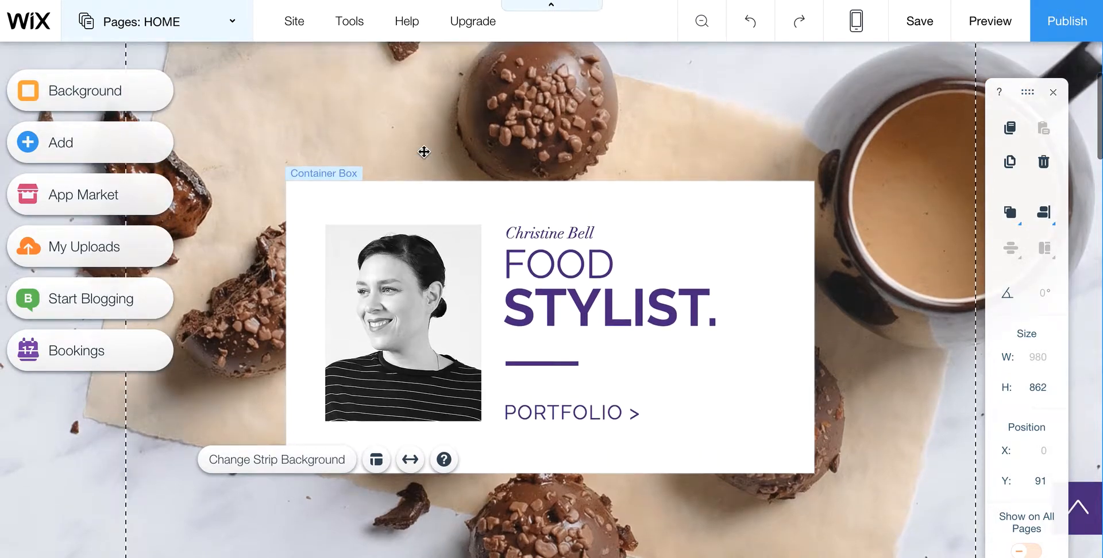
scroll(423, 151, up, 5)
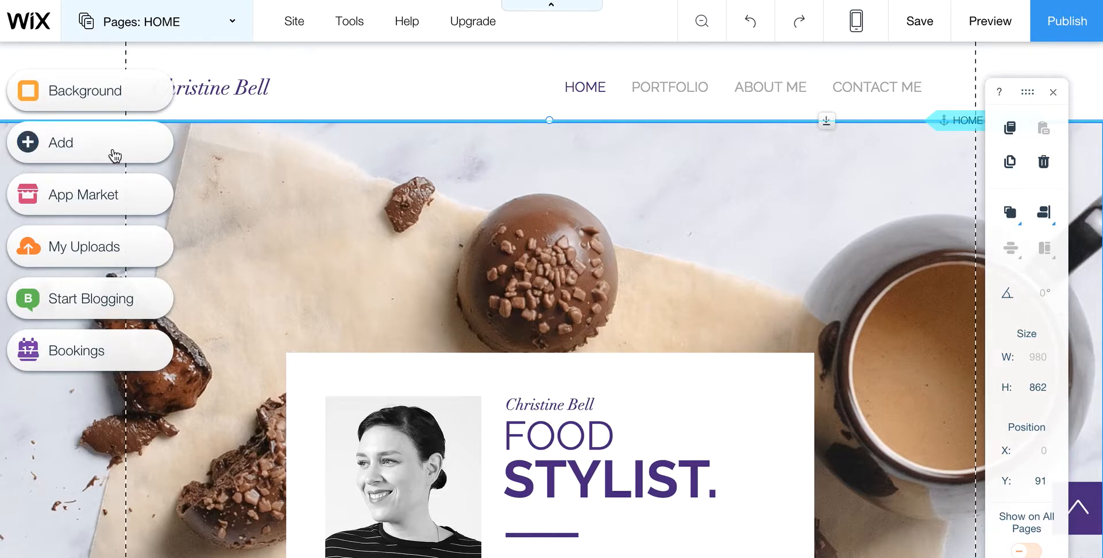
scroll(216, 192, down, 4)
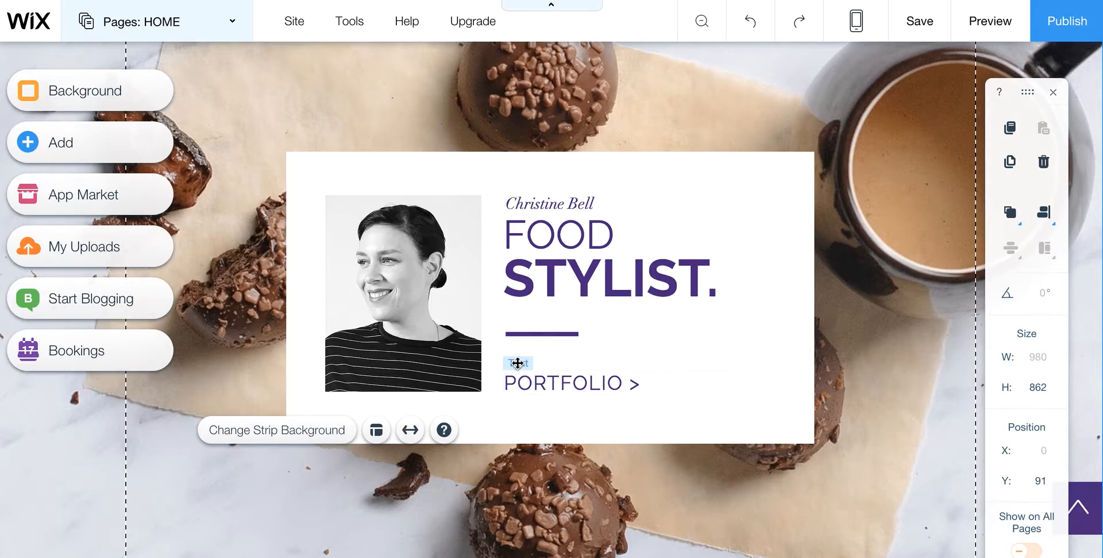
Add the purple themed button inside the introduction box beside the PORTFOLIO link, at about X 624, Y 621
click(69, 145)
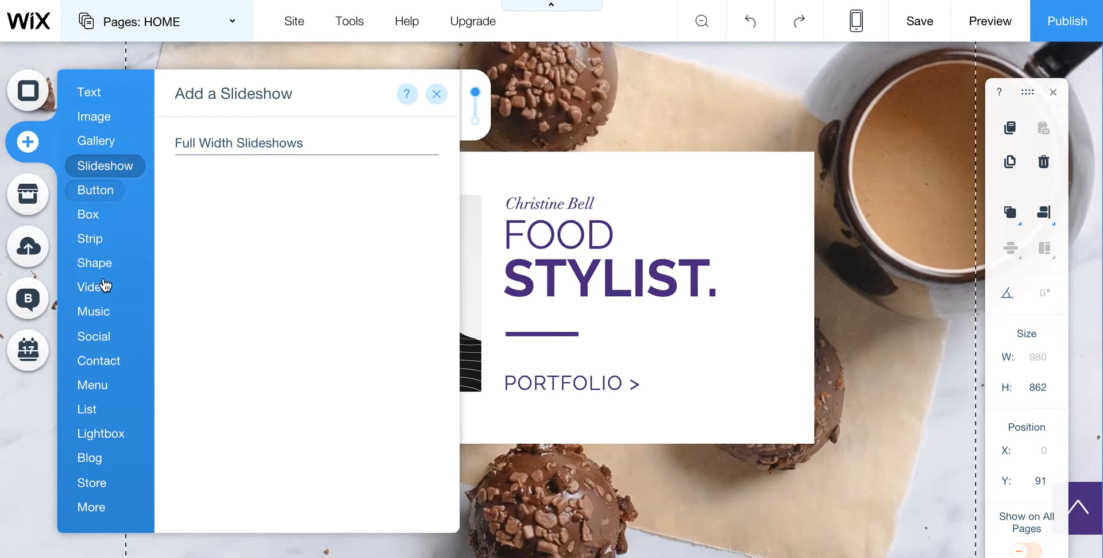
mouse_move(106, 286)
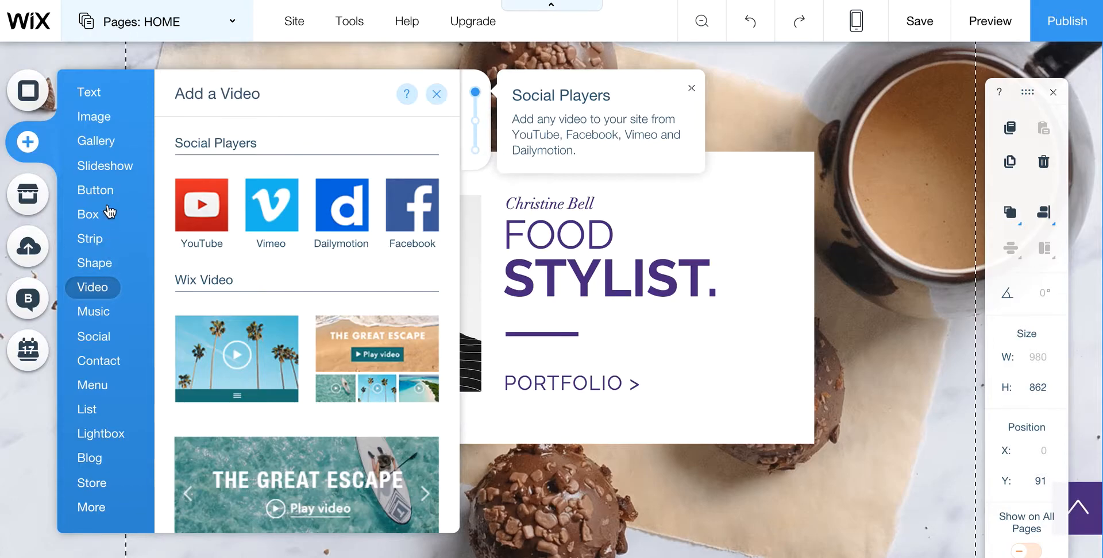
mouse_move(96, 119)
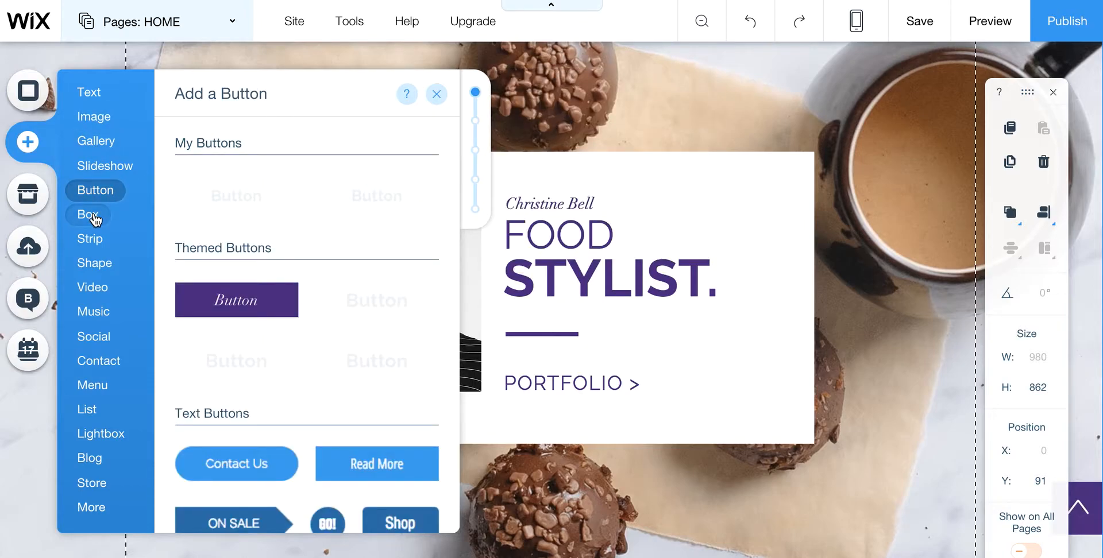
mouse_move(98, 194)
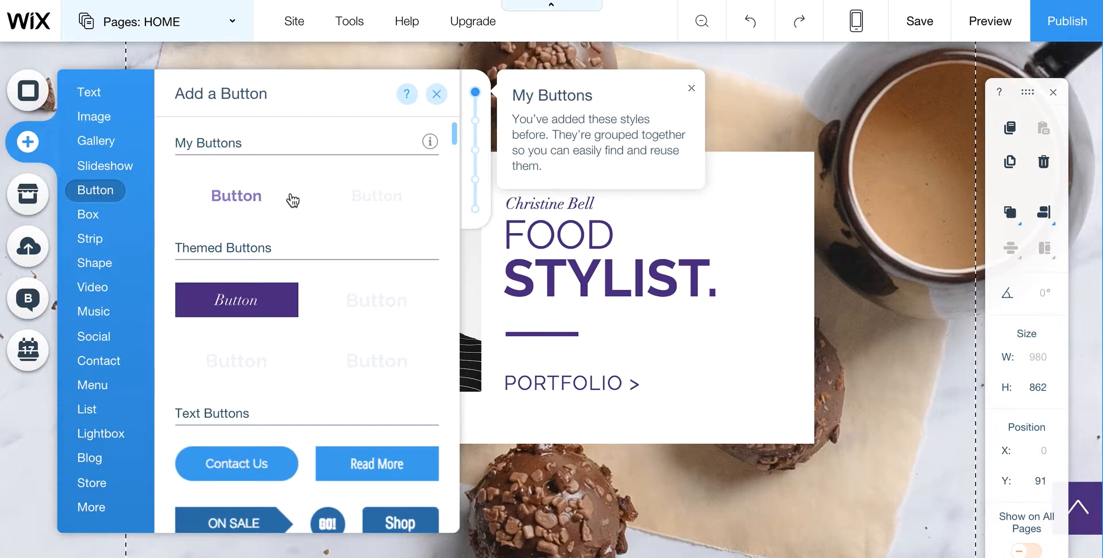
scroll(306, 250, down, 1)
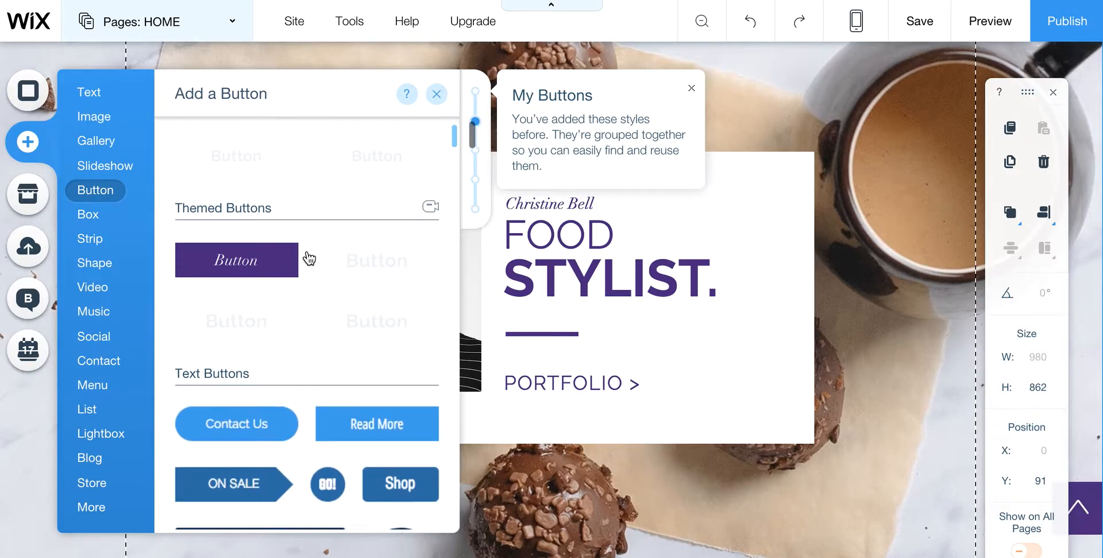
scroll(309, 258, down, 1)
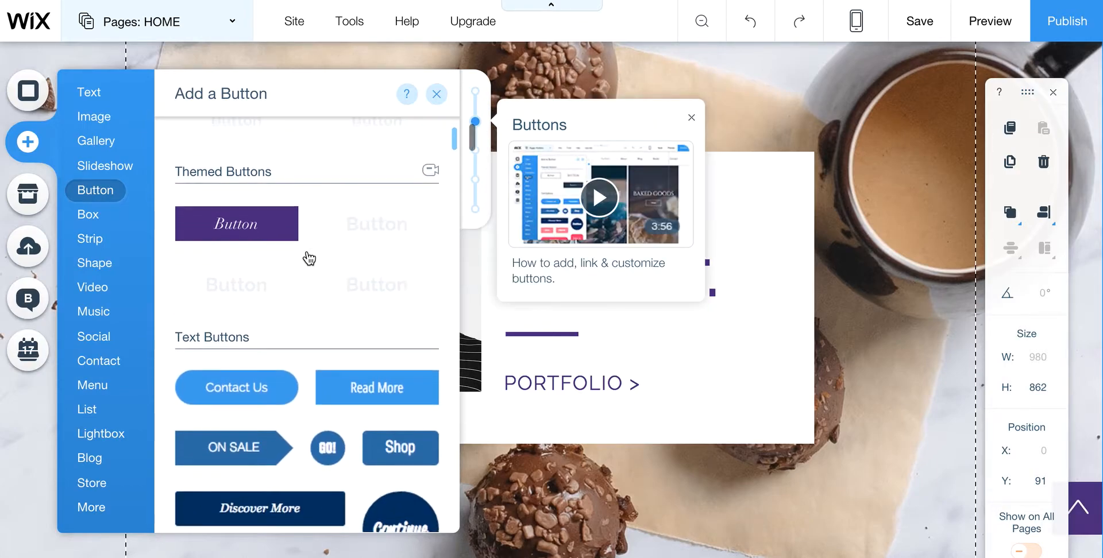
scroll(310, 253, up, 2)
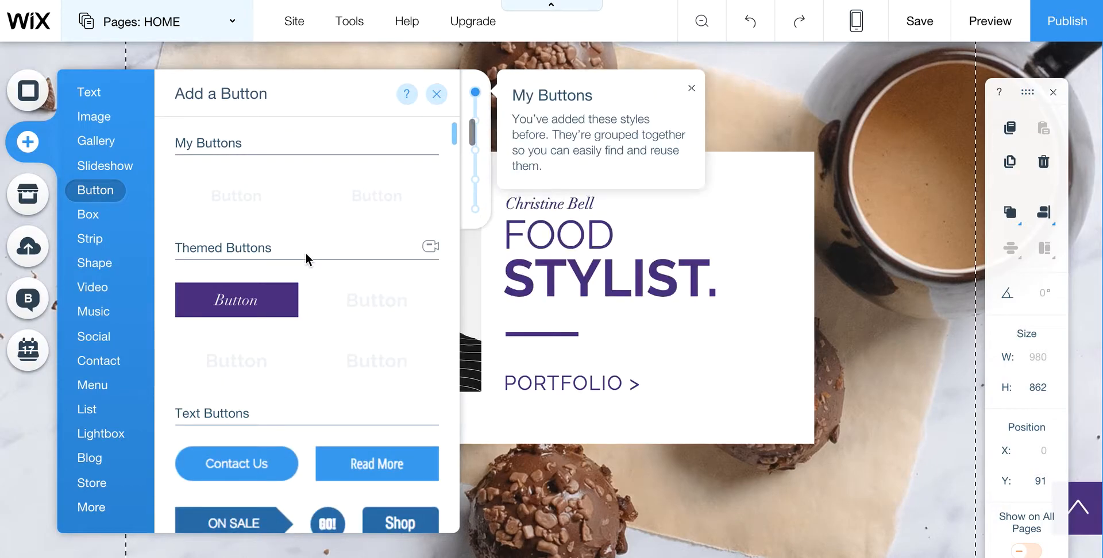
click(248, 308)
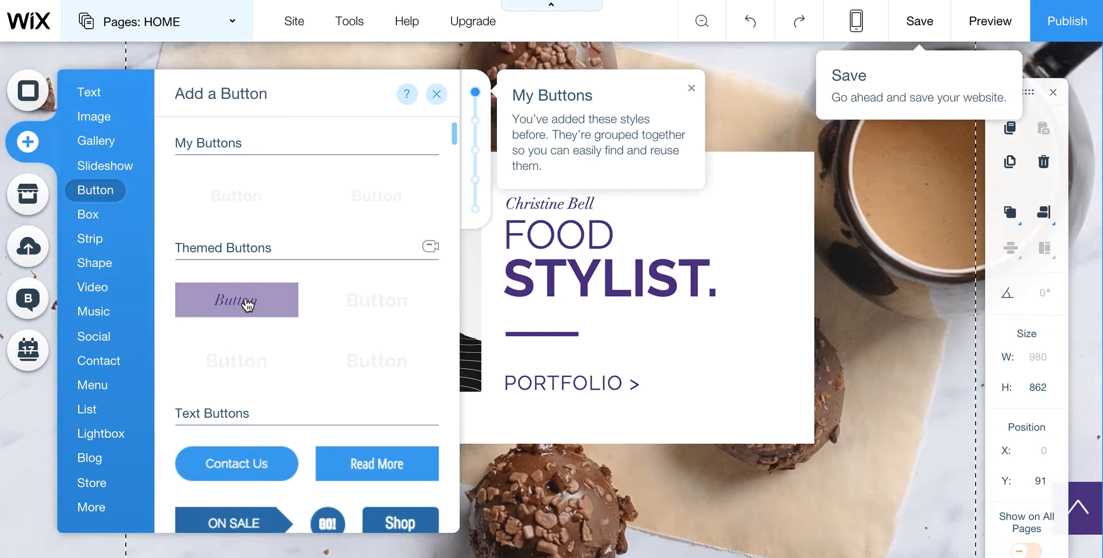
drag(249, 307, 683, 405)
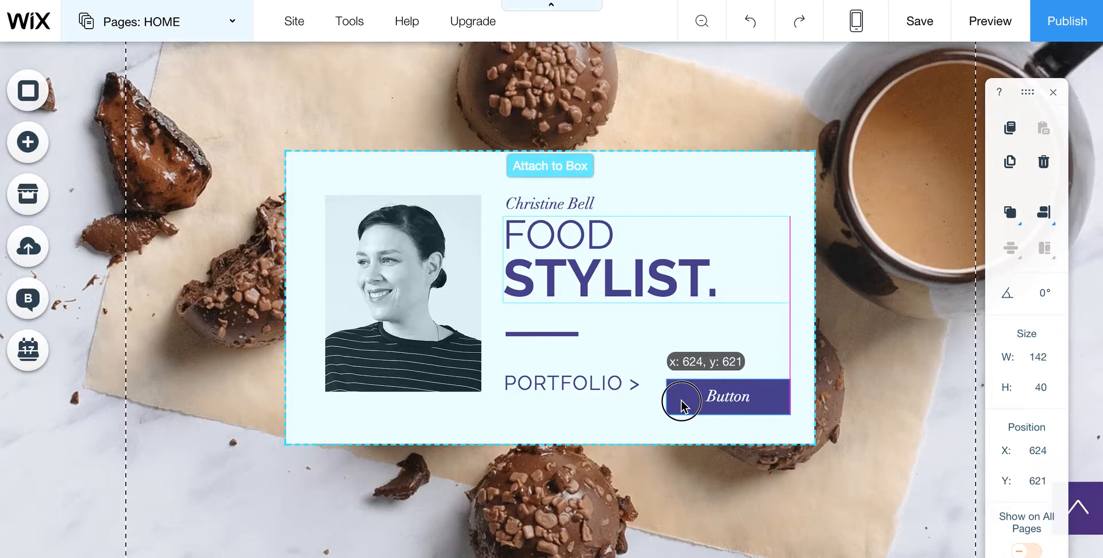
drag(683, 405, 680, 401)
Move the purple button out of the introduction box and center it on the strip below, at about X 419, Y 768
scroll(706, 400, down, 2)
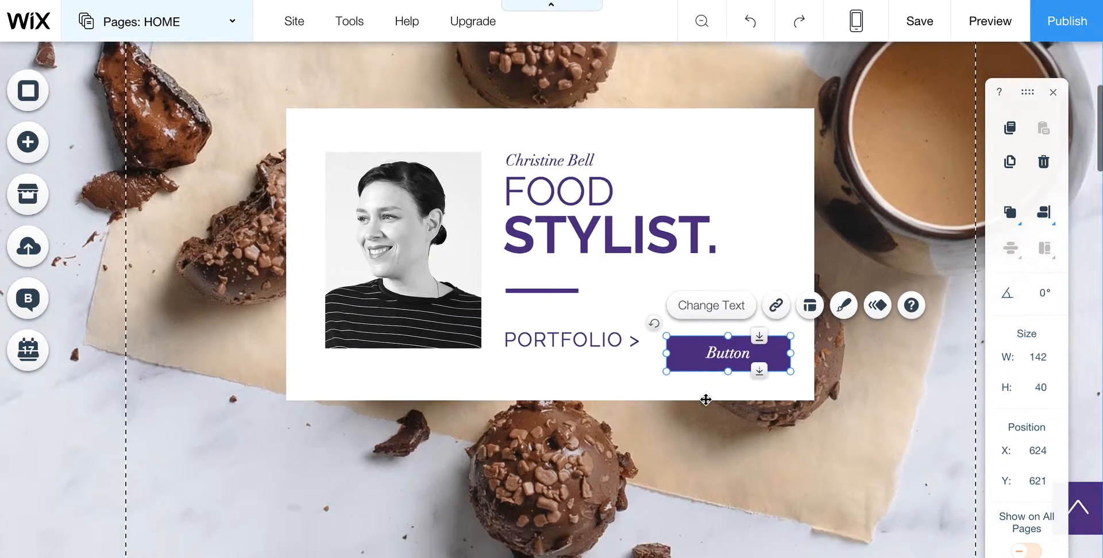
drag(691, 291, 514, 417)
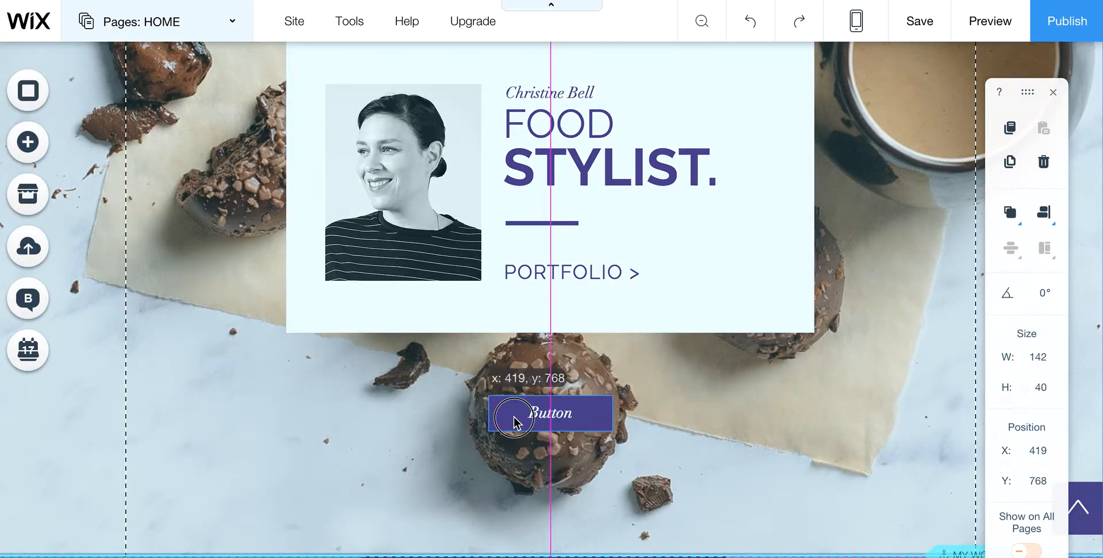
drag(514, 416, 513, 416)
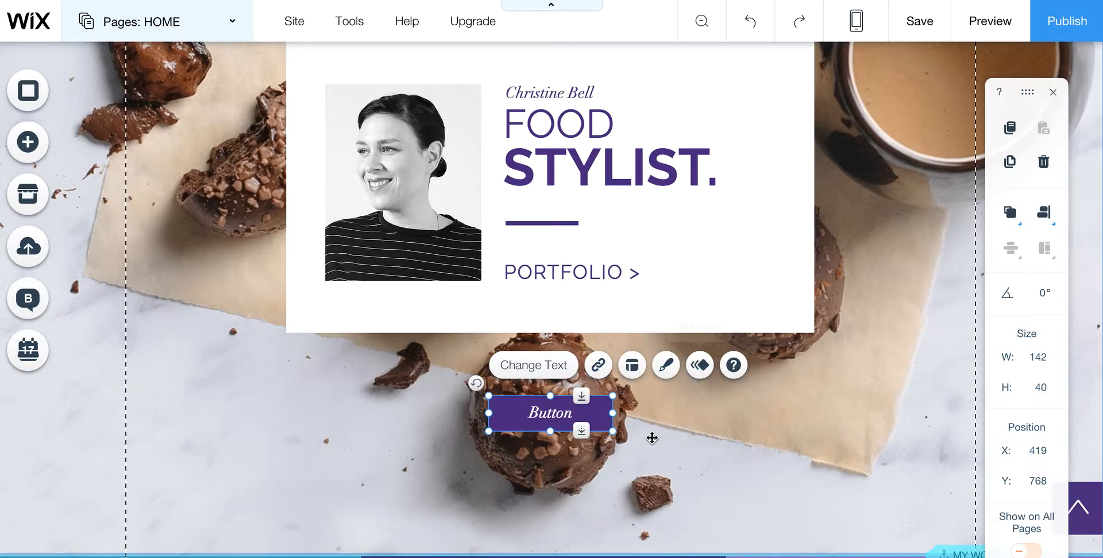
scroll(651, 437, up, 2)
scroll(651, 438, up, 3)
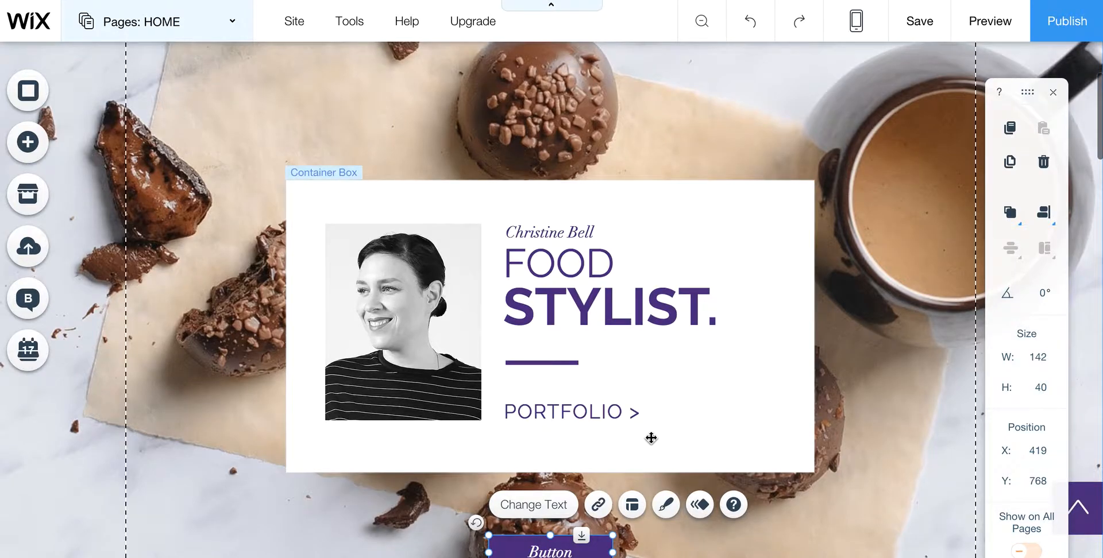
scroll(651, 438, up, 1)
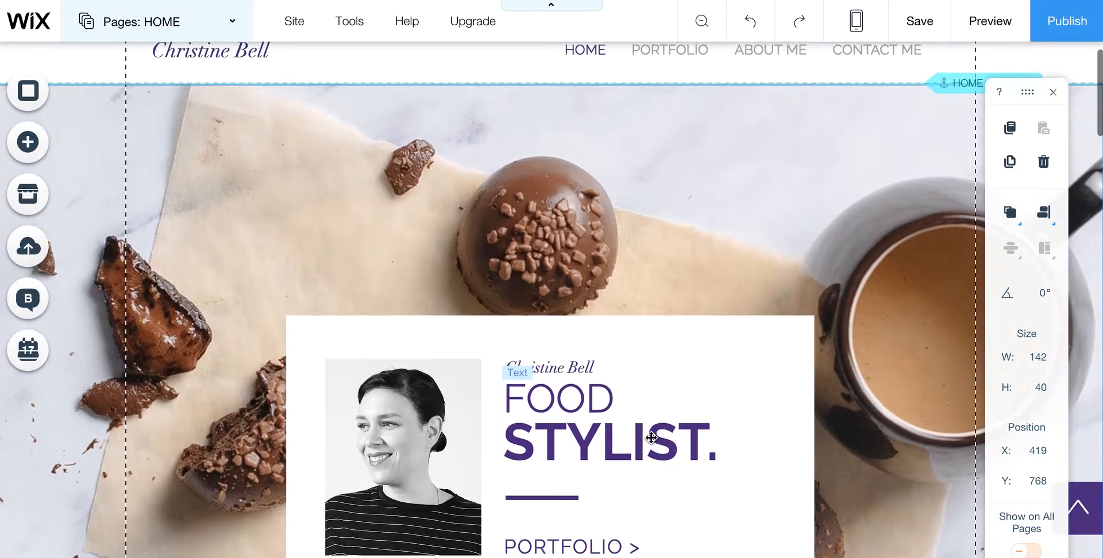